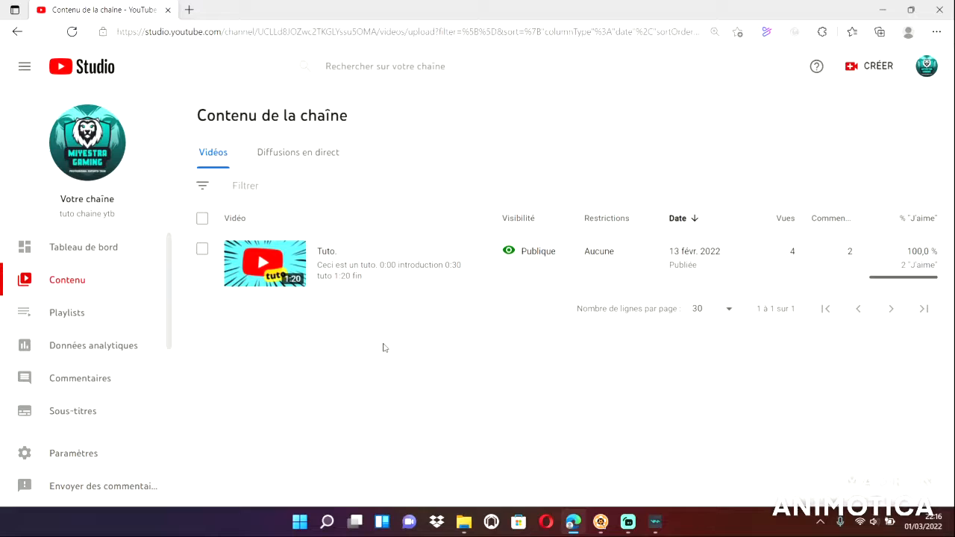
# View the channel's comments page and its analytics overview.
pyautogui.click(80, 380)
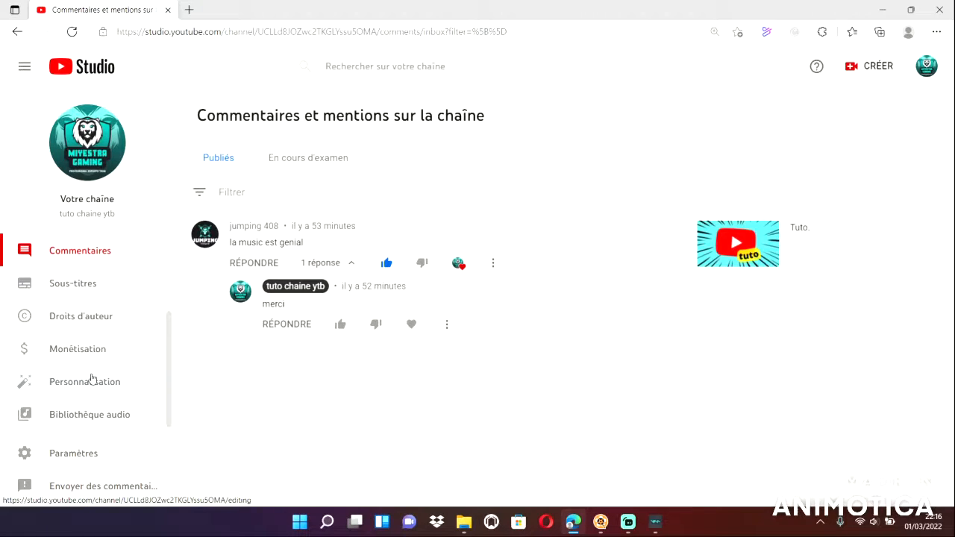
pyautogui.scroll(2, 99, 301)
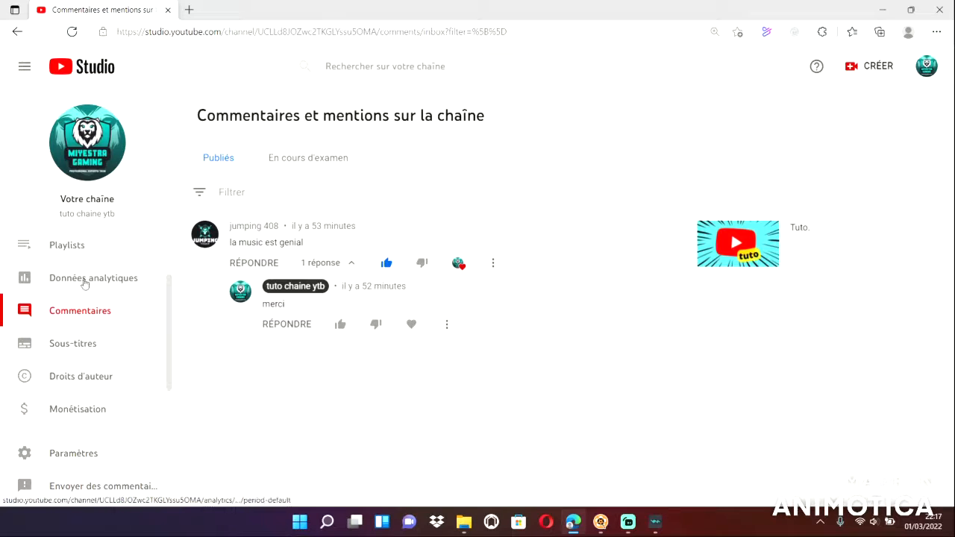
pyautogui.click(85, 280)
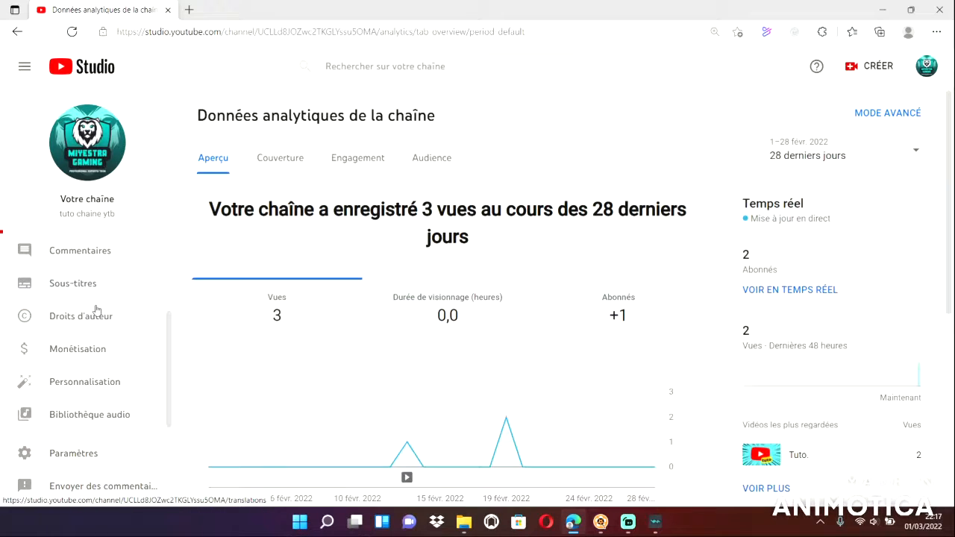
# Remove the trailer video for non-subscribers and the "Diffusions en direct terminées" section from the channel's home page layout.
pyautogui.click(95, 379)
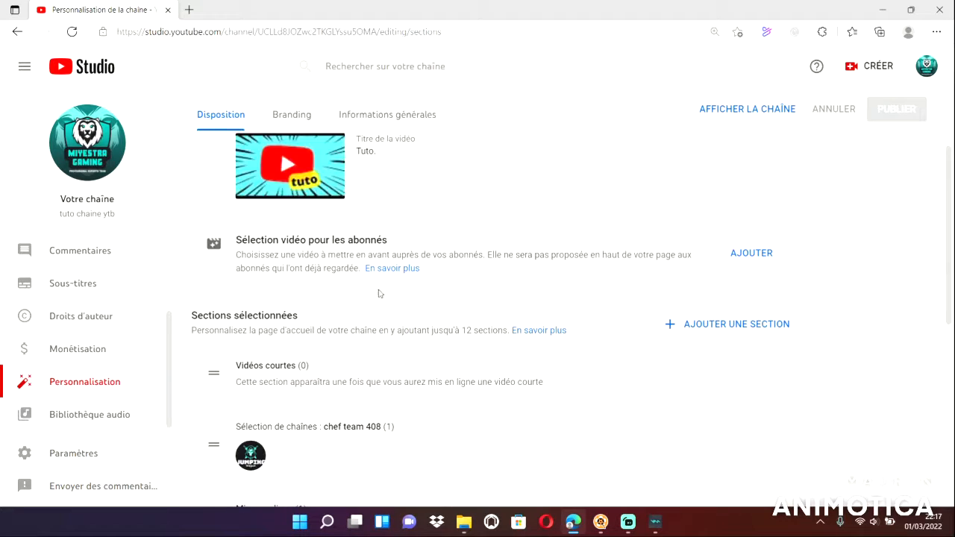
pyautogui.click(765, 254)
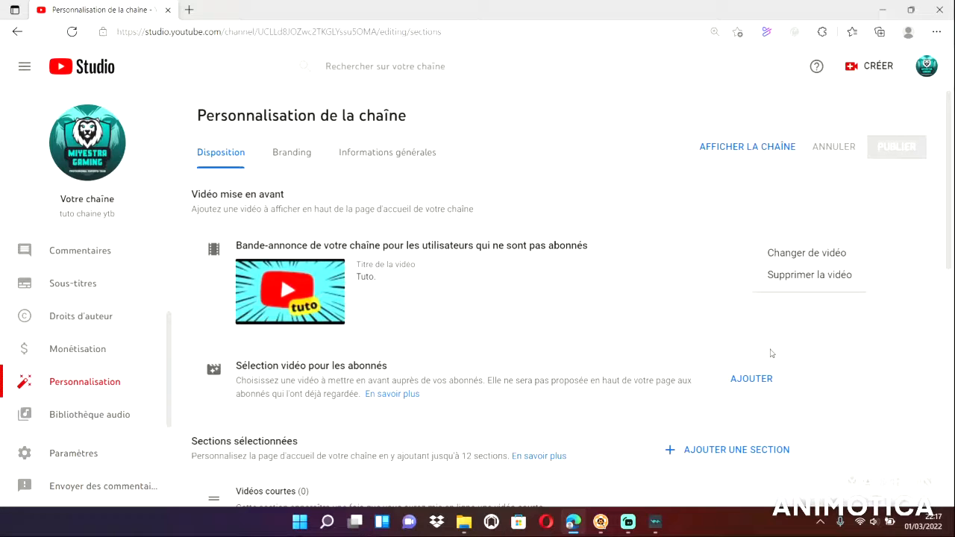
pyautogui.scroll(-6, 699, 377)
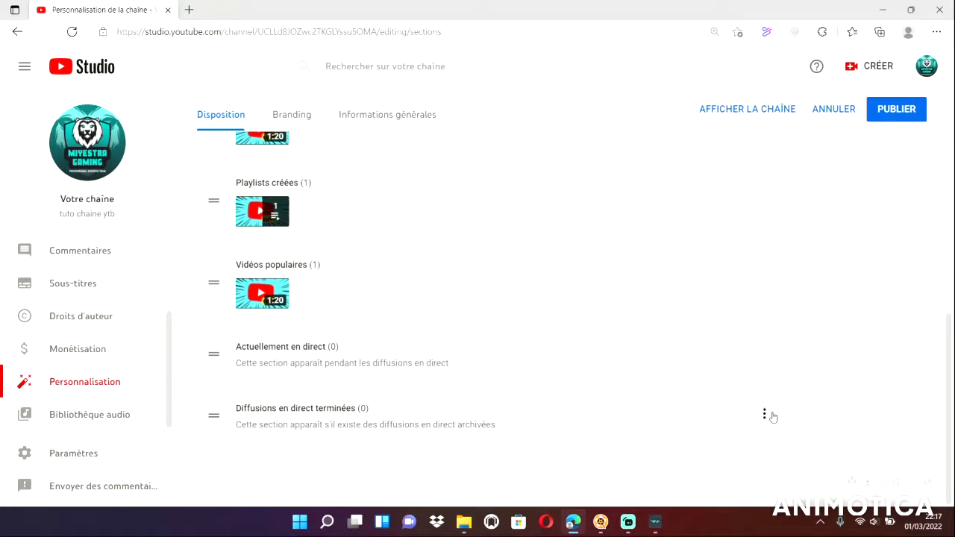
pyautogui.click(768, 415)
pyautogui.click(710, 439)
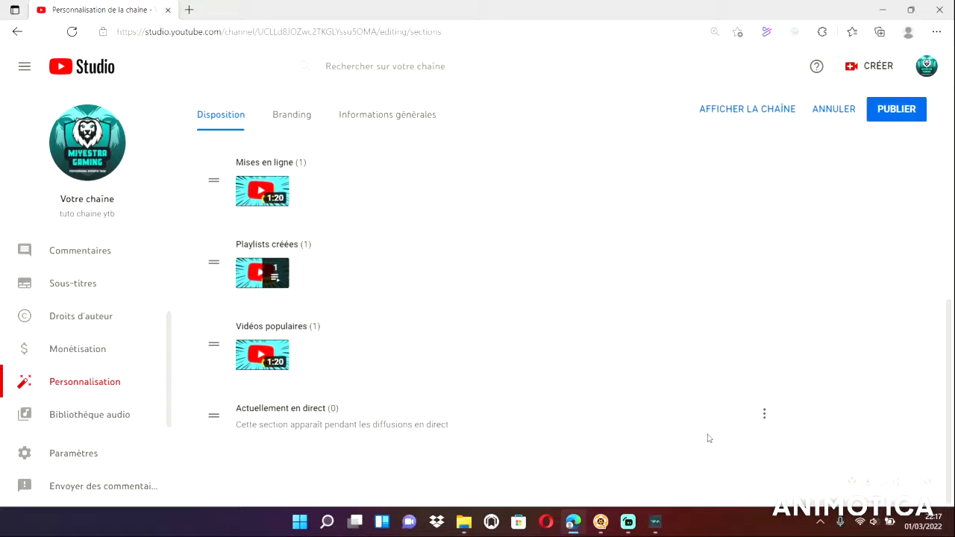
pyautogui.scroll(3, 770, 275)
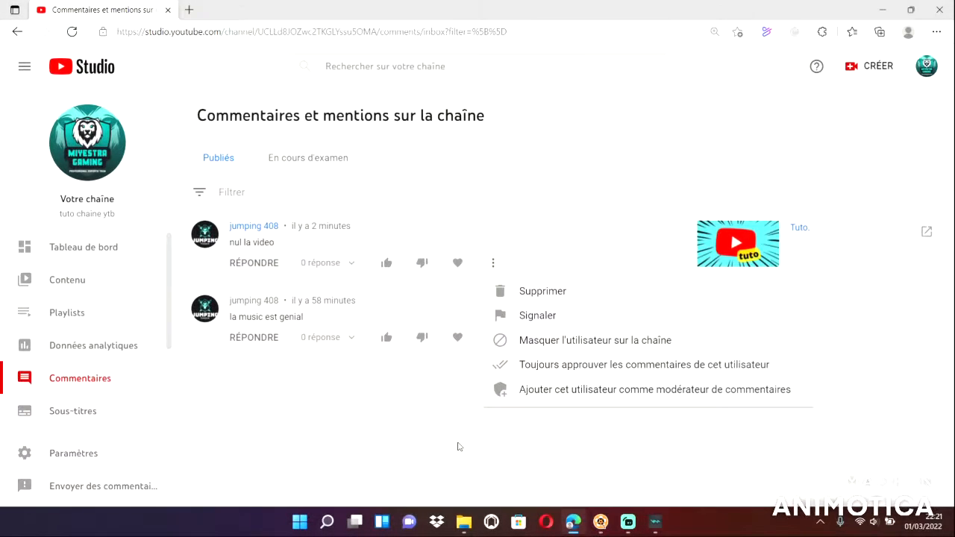
# Check the comments under review and return to the published comments.
pyautogui.click(459, 446)
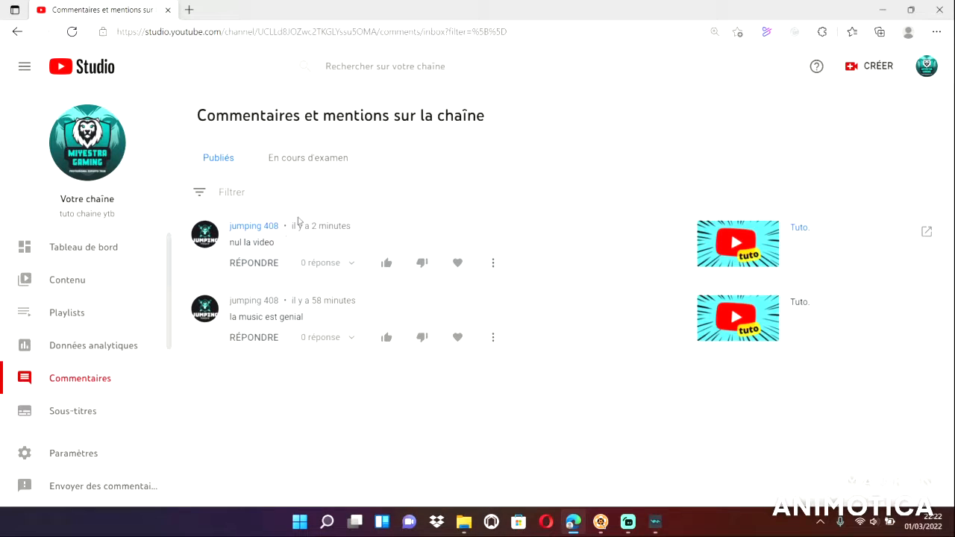
pyautogui.click(307, 157)
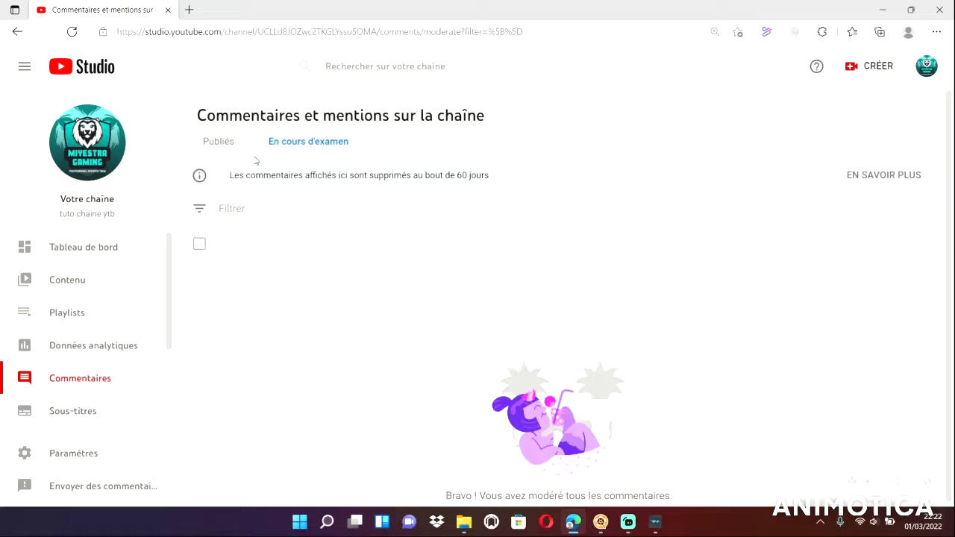
pyautogui.click(218, 141)
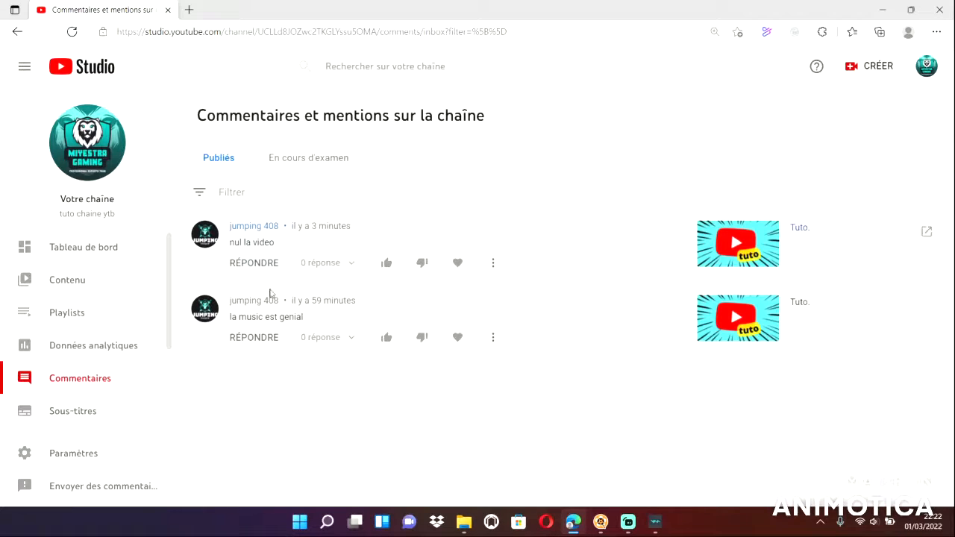
# Remove the hidden user from the community settings' automated filters and open the default comment settings.
pyautogui.click(58, 452)
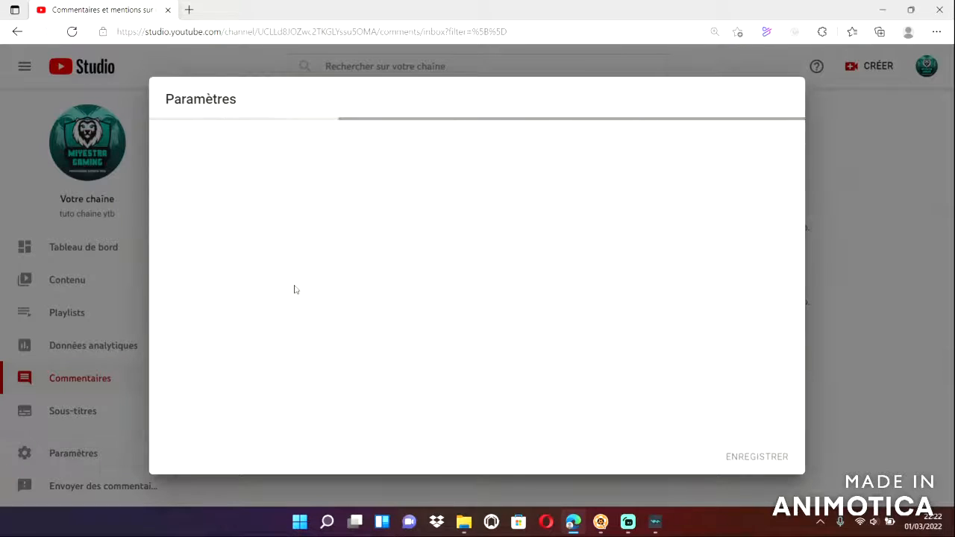
pyautogui.click(239, 249)
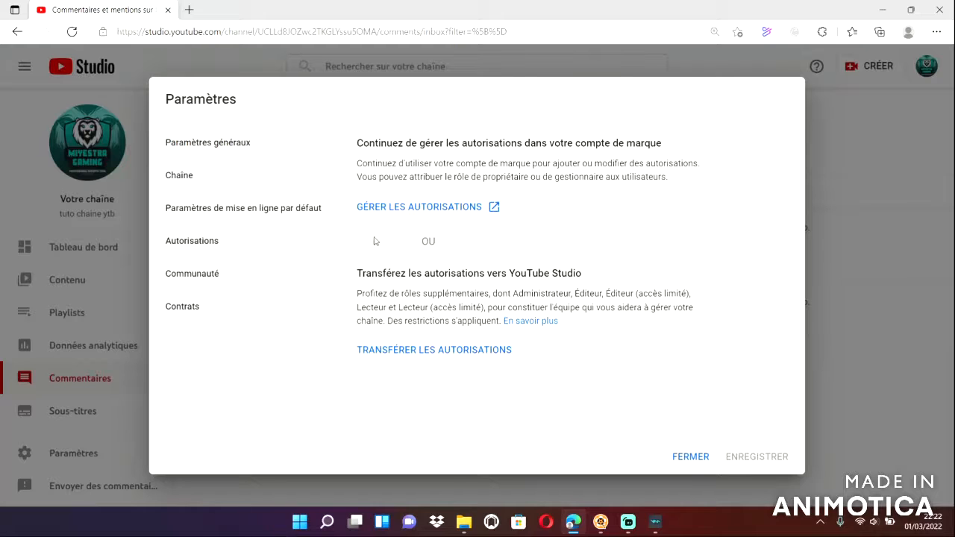
pyautogui.click(186, 275)
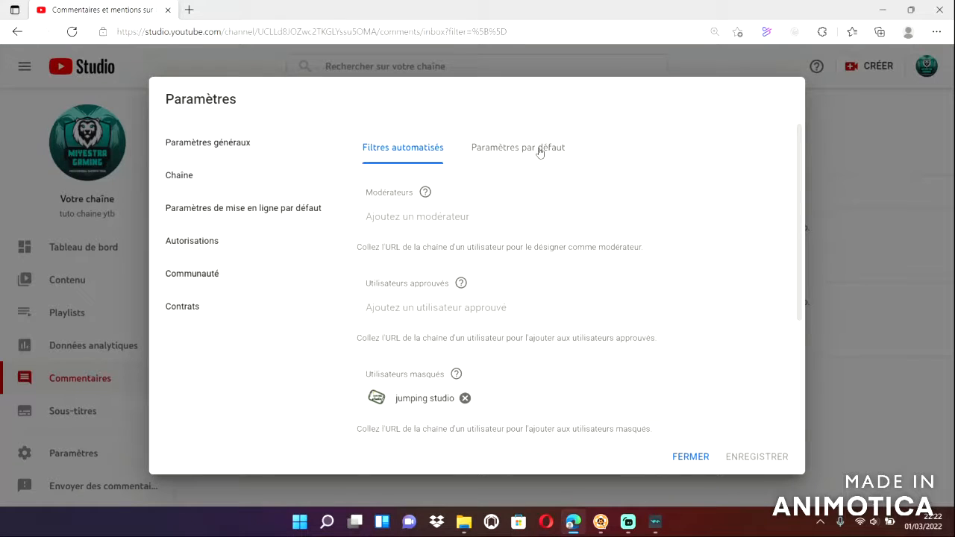
pyautogui.click(465, 399)
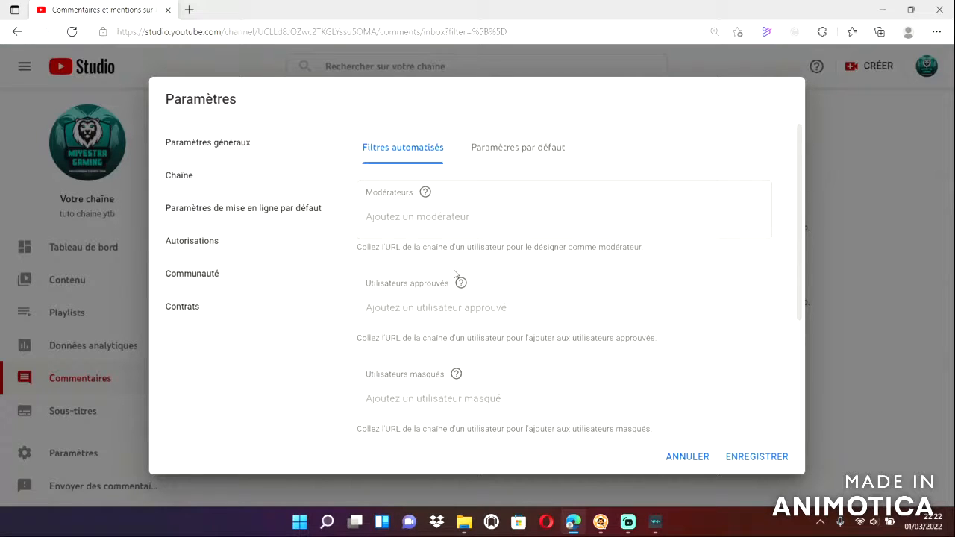
pyautogui.click(518, 147)
pyautogui.click(480, 238)
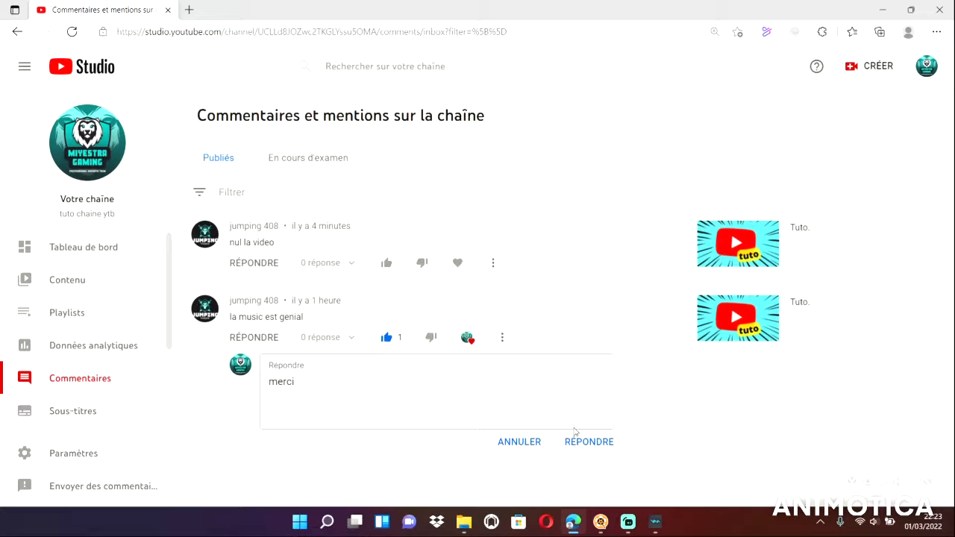
# Post the reply "merci" to the comment "la music est genial" and dislike the comment "nul la video".
pyautogui.click(578, 442)
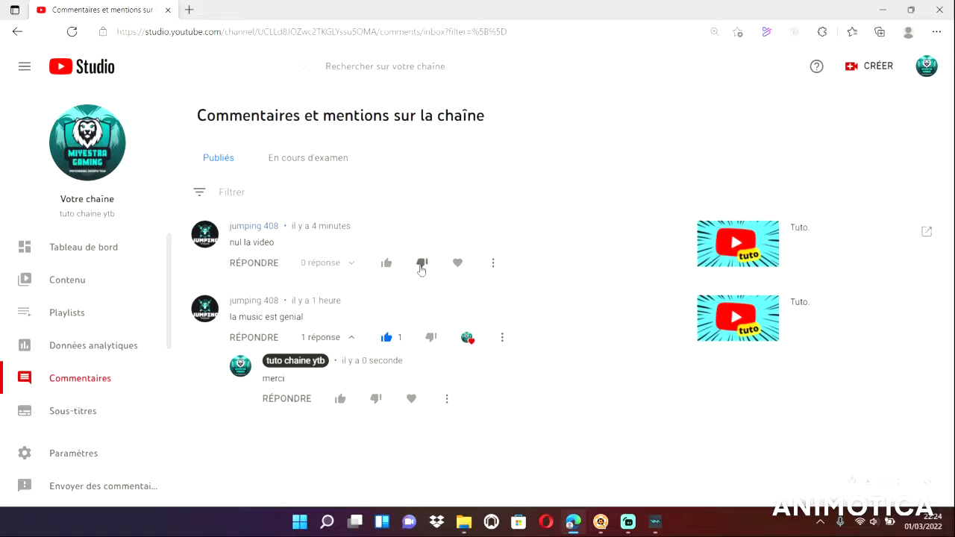
pyautogui.click(423, 266)
# Examine the moderation actions available for the comment "nul la video".
pyautogui.click(492, 266)
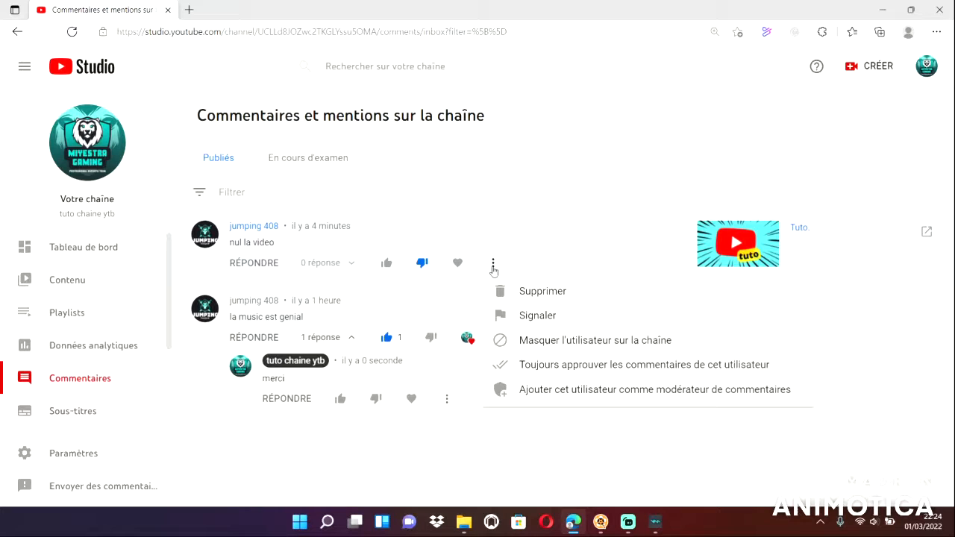
pyautogui.click(493, 267)
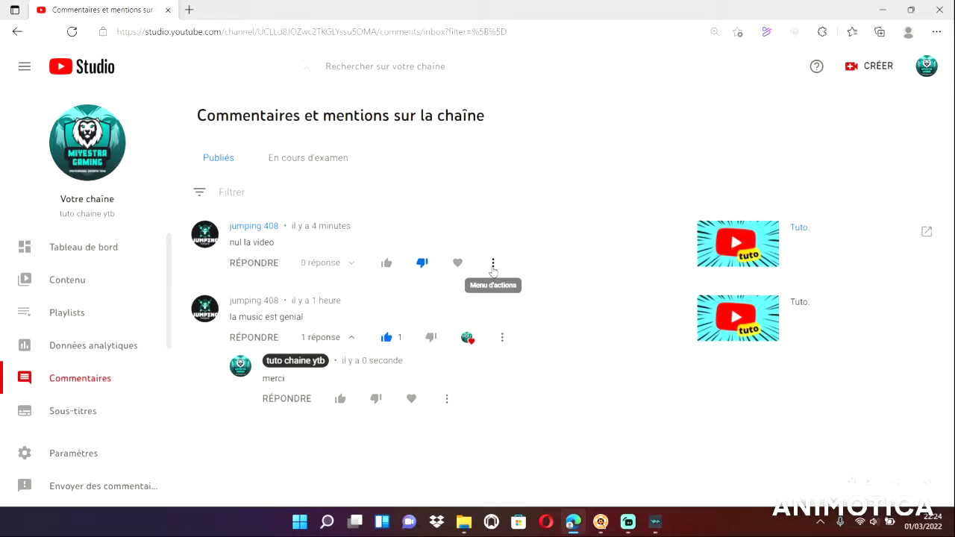
pyautogui.click(493, 265)
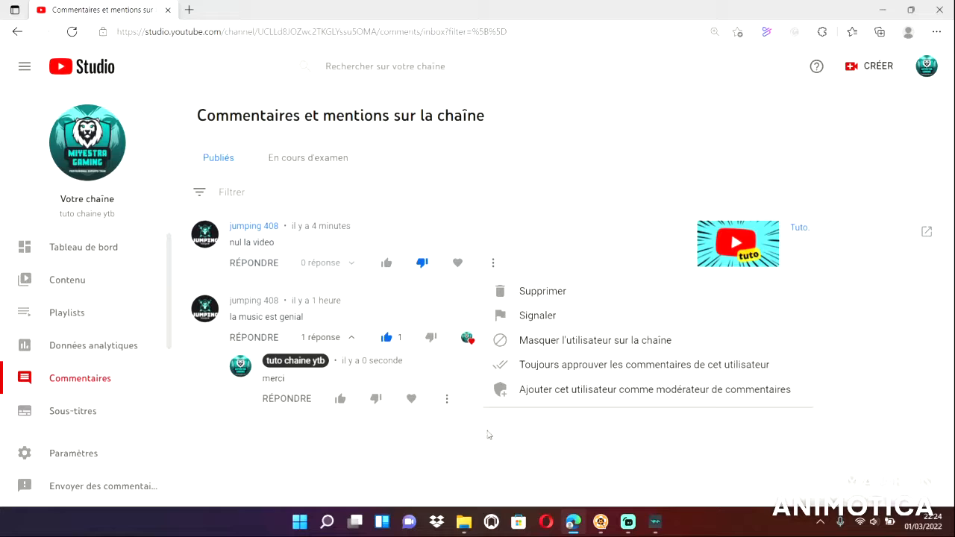
pyautogui.click(450, 435)
# Recheck the comments under review, return to the published ones and toggle the replies under "la music est genial".
pyautogui.click(286, 173)
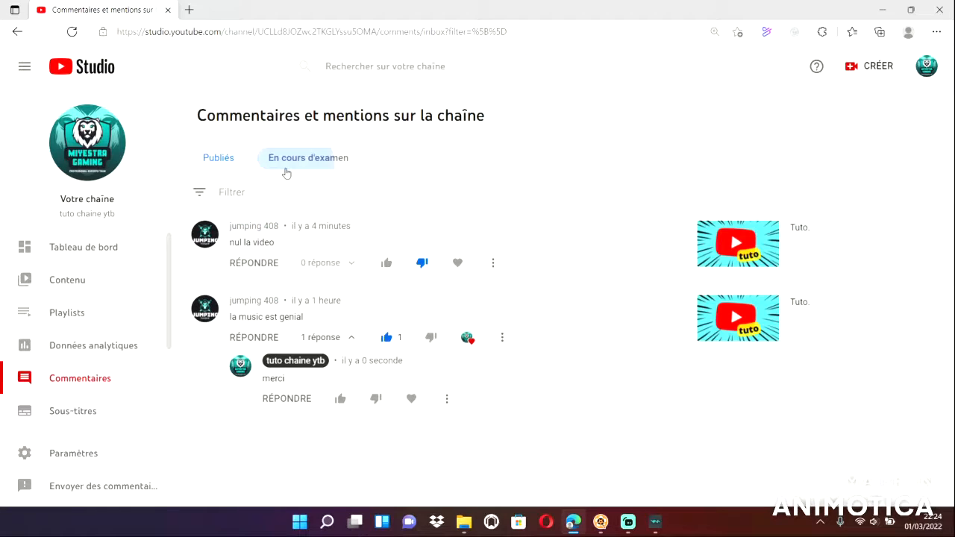
pyautogui.click(227, 156)
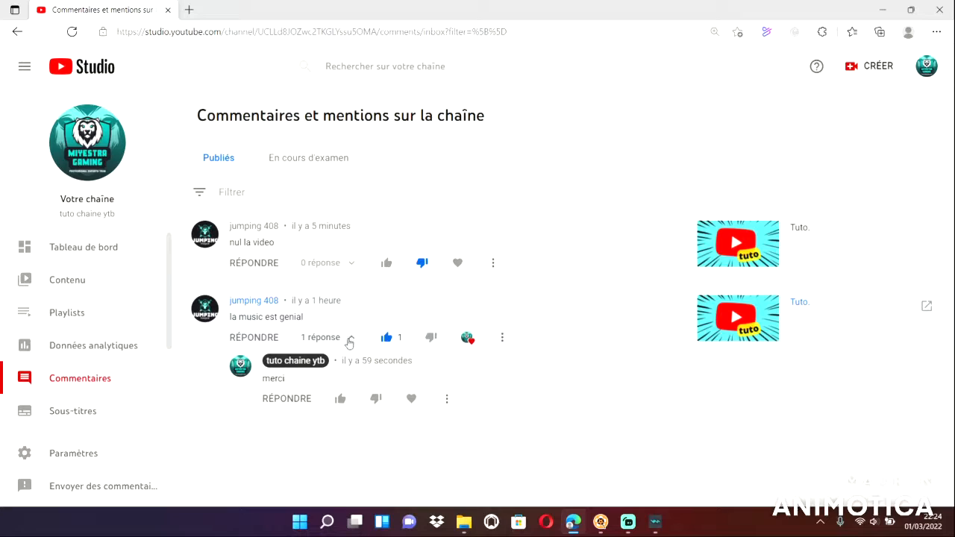
pyautogui.click(350, 340)
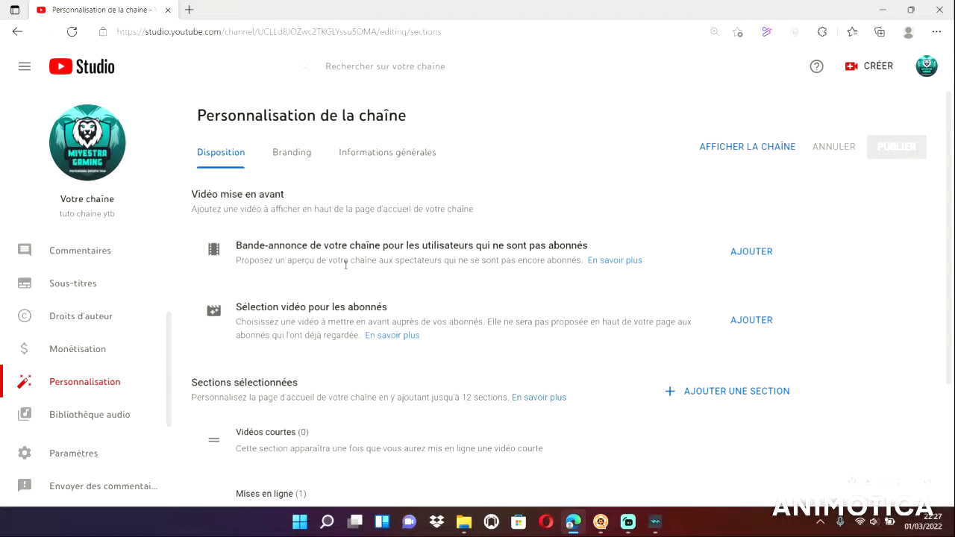
# Add the "Actuellement en direct" section to the channel's home page layout and publish the changes.
pyautogui.scroll(-2, 724, 296)
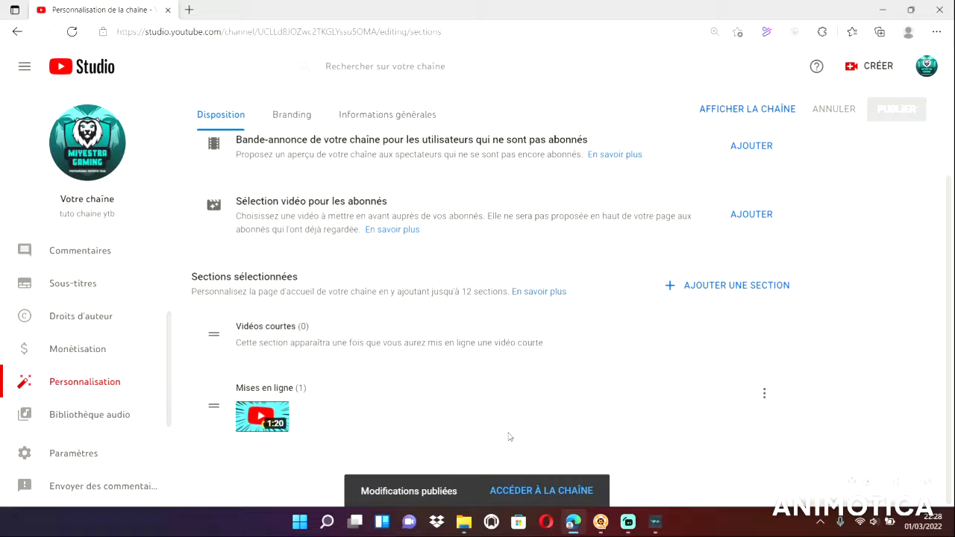
pyautogui.scroll(2, 107, 388)
pyautogui.scroll(-2, 105, 385)
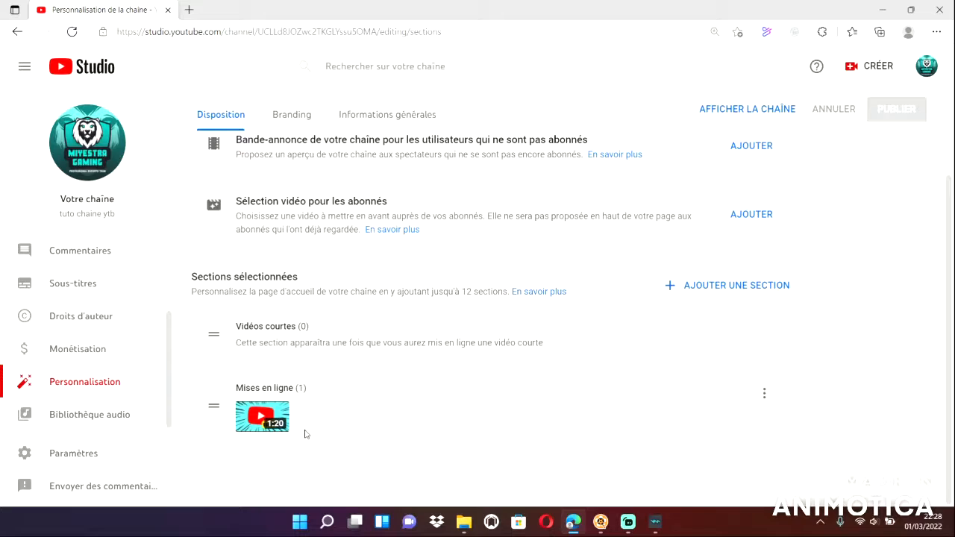
pyautogui.click(731, 286)
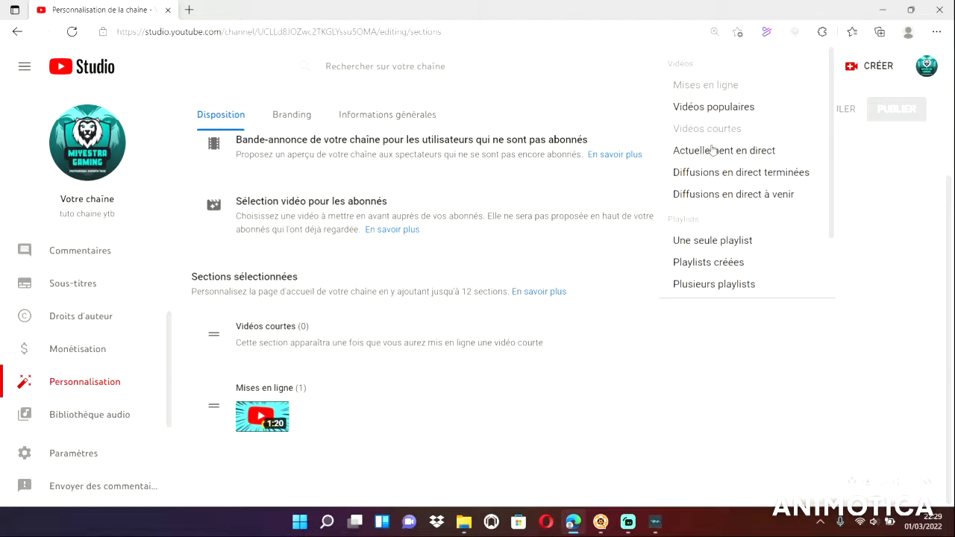
pyautogui.click(758, 150)
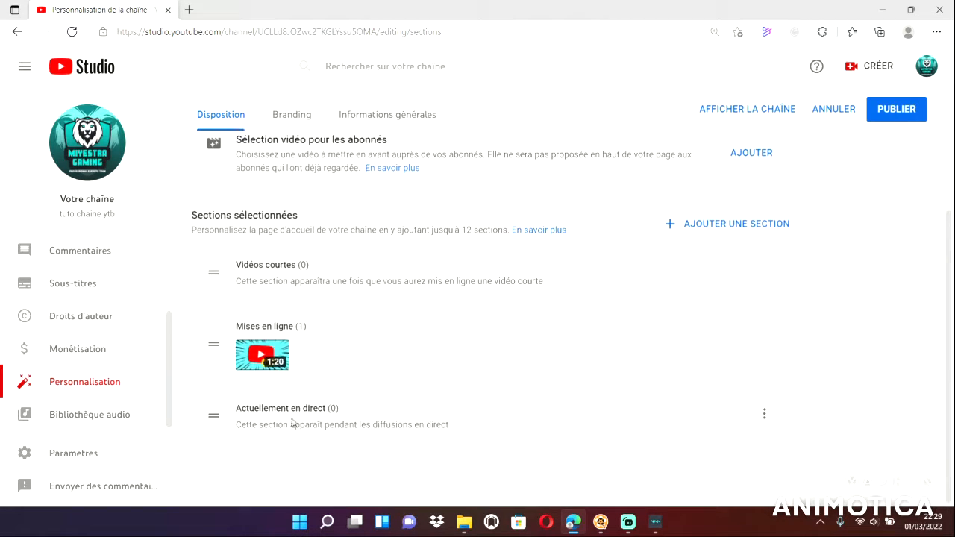
pyautogui.scroll(1, 499, 419)
pyautogui.scroll(-1, 499, 419)
pyautogui.click(766, 423)
pyautogui.click(870, 362)
pyautogui.click(900, 110)
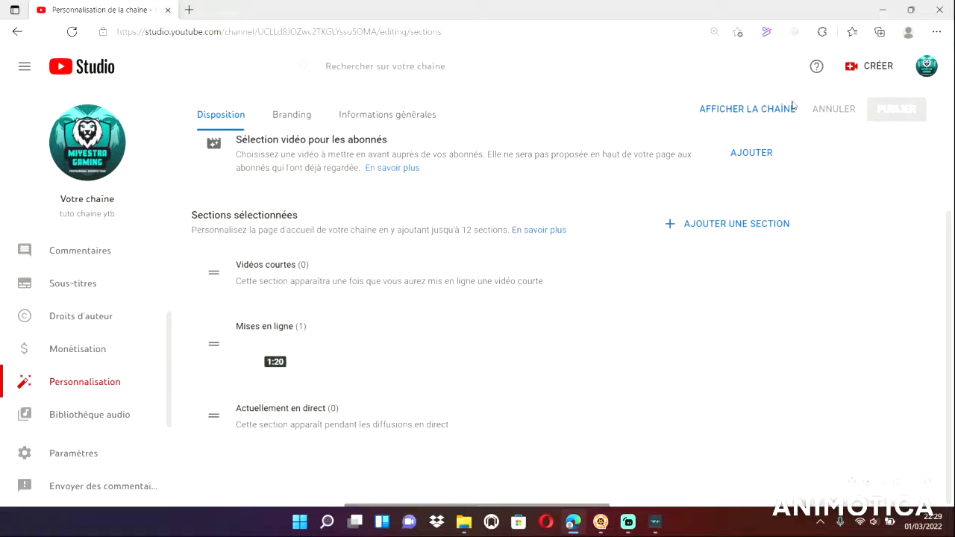
# View the public channel page, return to the layout settings and look through the available section types.
pyautogui.click(745, 110)
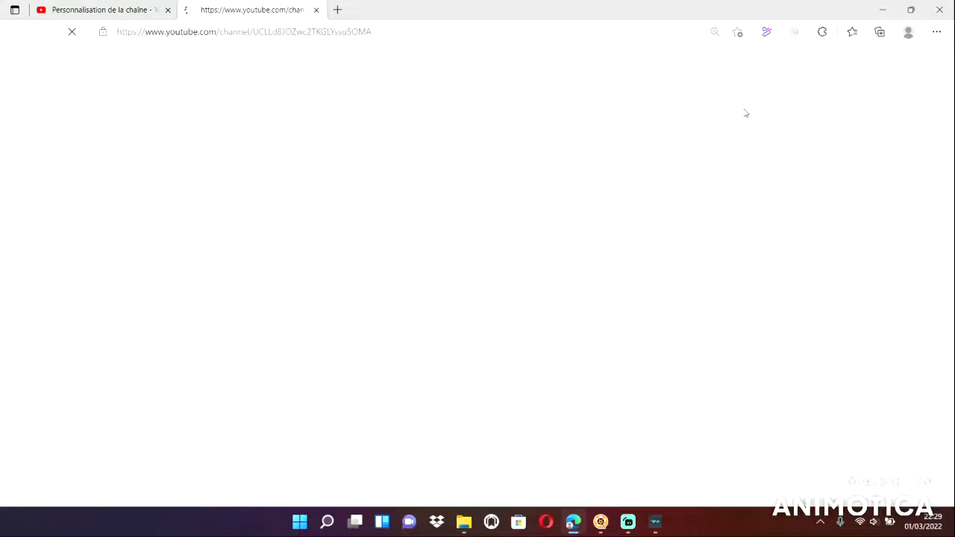
pyautogui.click(316, 10)
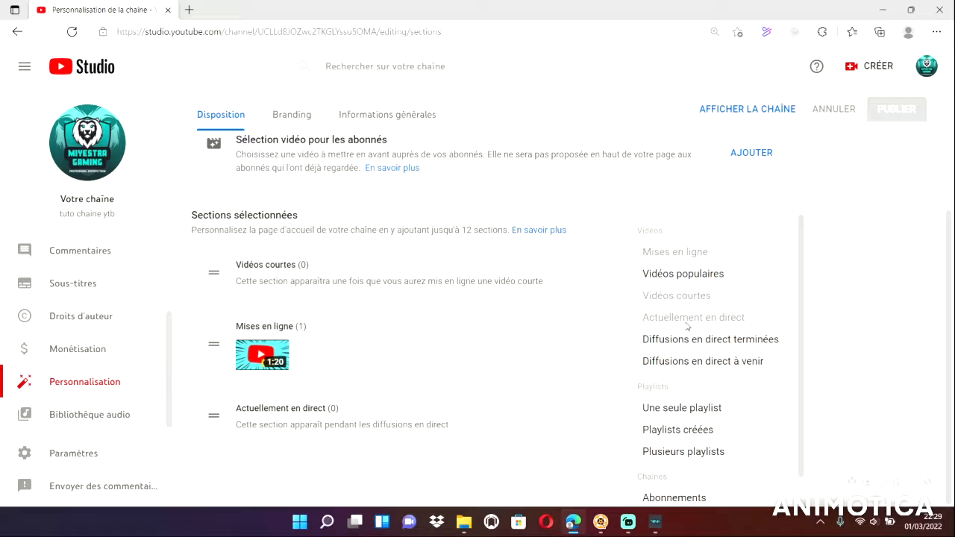
pyautogui.click(881, 235)
pyautogui.click(736, 222)
pyautogui.scroll(-1, 721, 291)
pyautogui.click(875, 221)
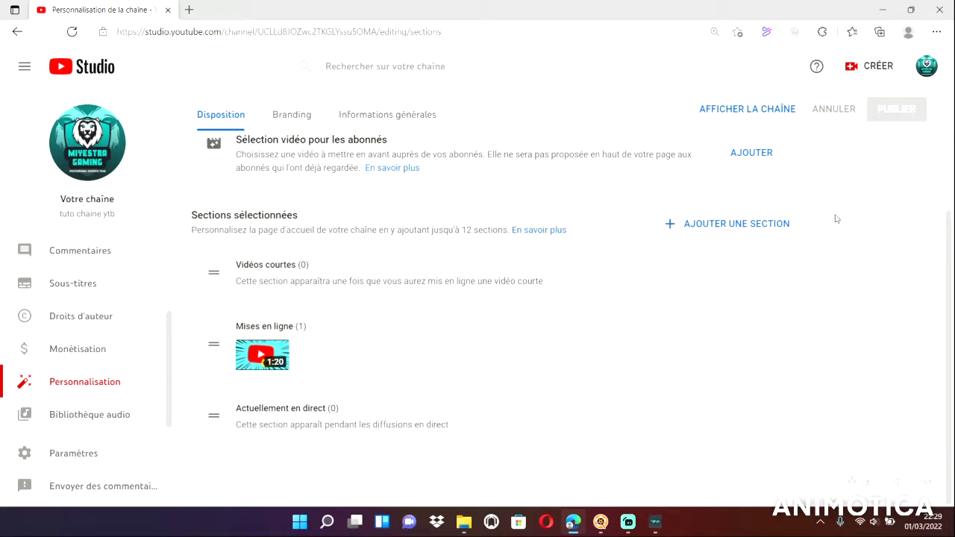
# Add a "Sélection de chaînes" section to the home page layout and include the channel "jumping 408" in it.
pyautogui.click(695, 234)
pyautogui.scroll(-1, 679, 418)
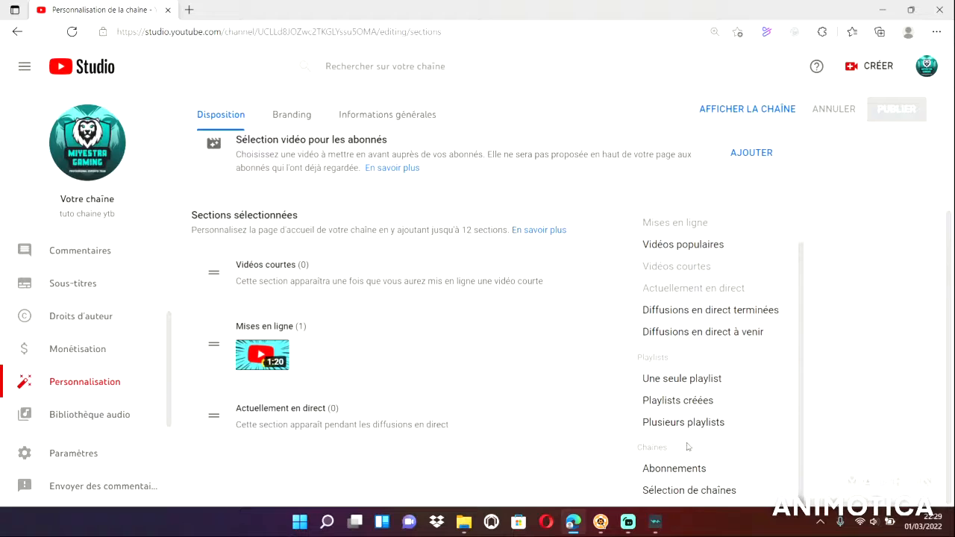
pyautogui.click(707, 491)
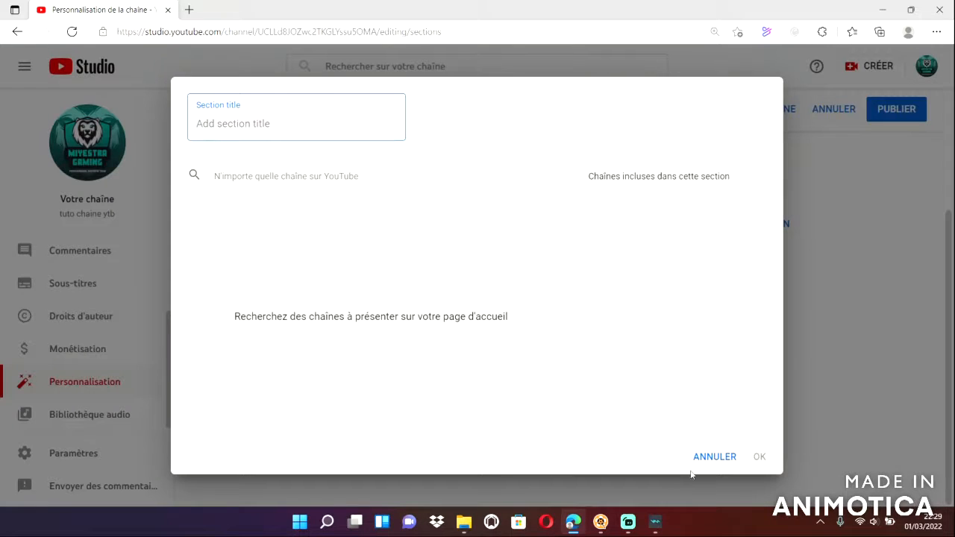
pyautogui.click(305, 172)
pyautogui.write('jumping ')
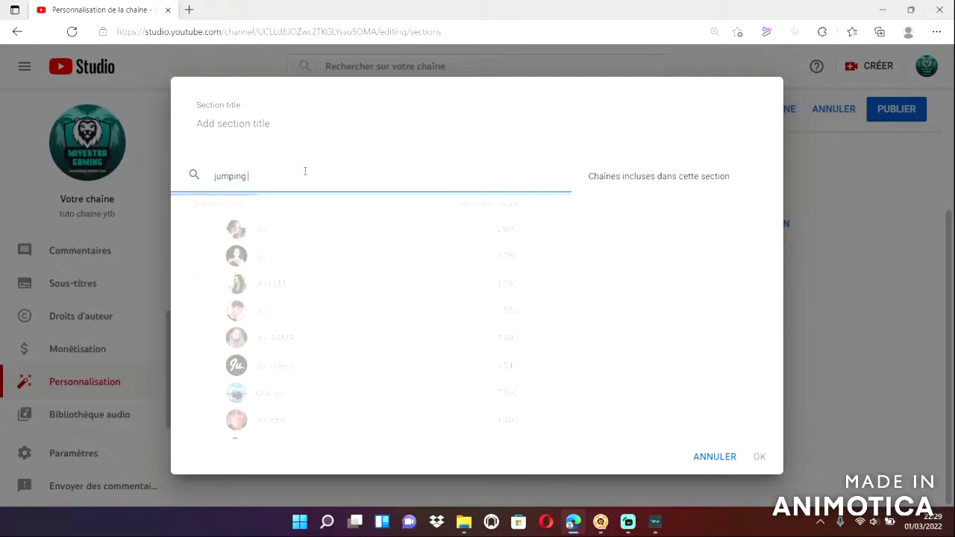
pyautogui.write('408')
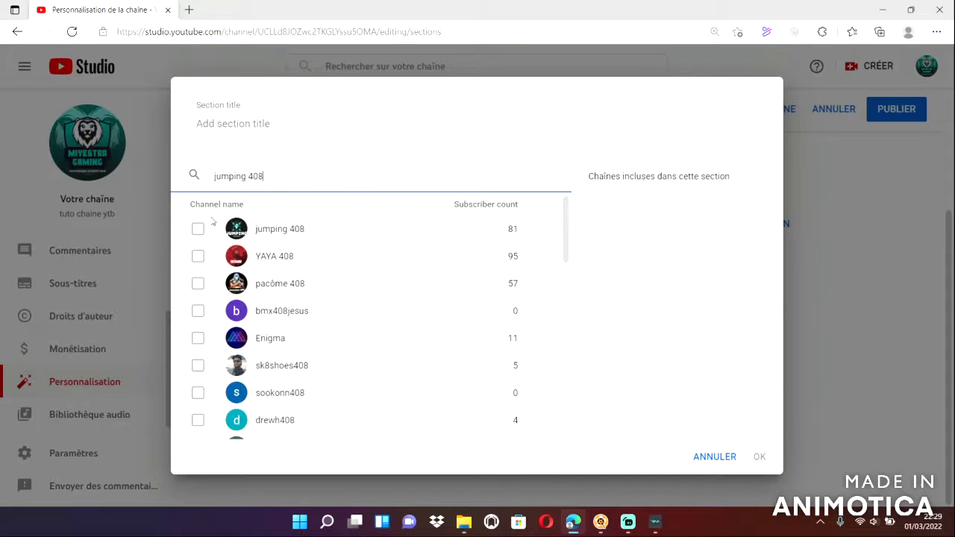
pyautogui.click(197, 229)
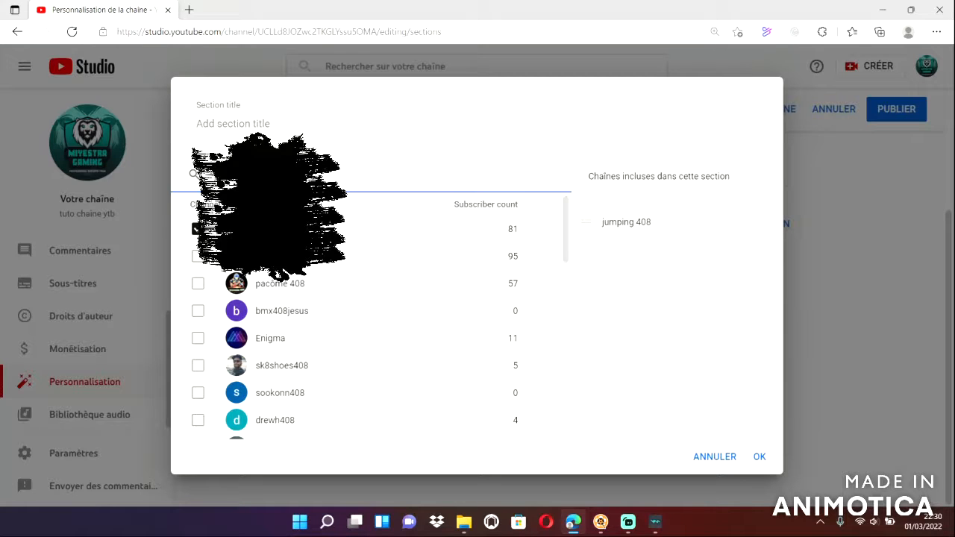
# Title the channel selection section "chef team 408", confirm it and publish the layout changes.
pyautogui.click(304, 127)
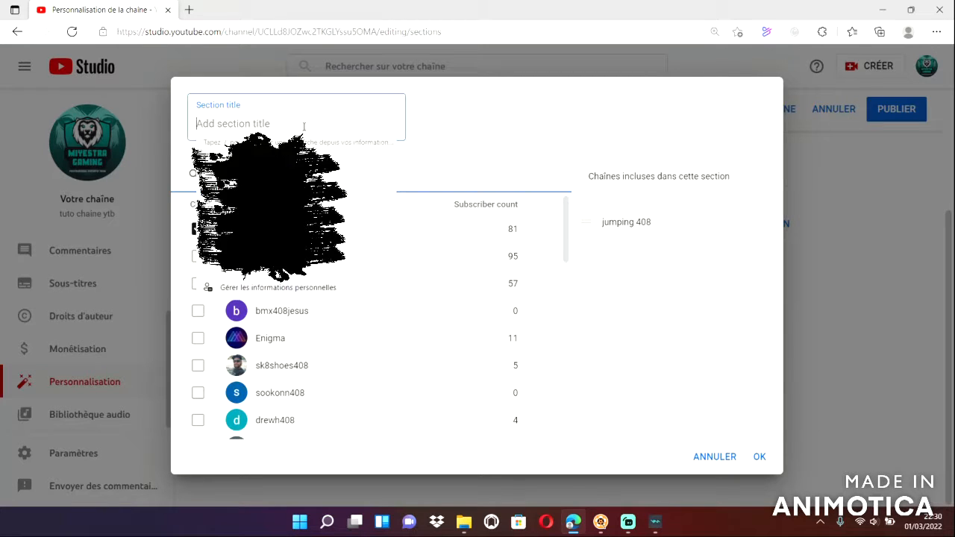
pyautogui.click(444, 135)
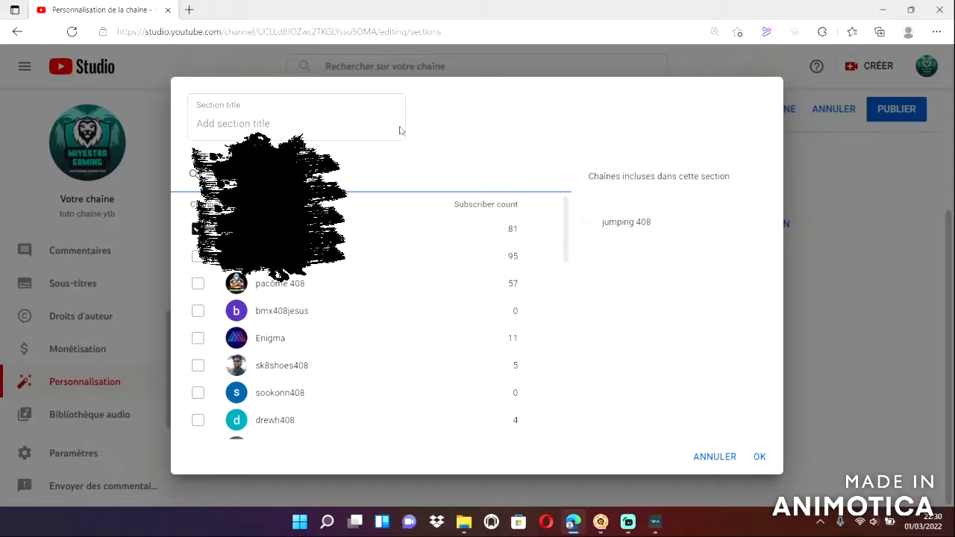
pyautogui.click(243, 116)
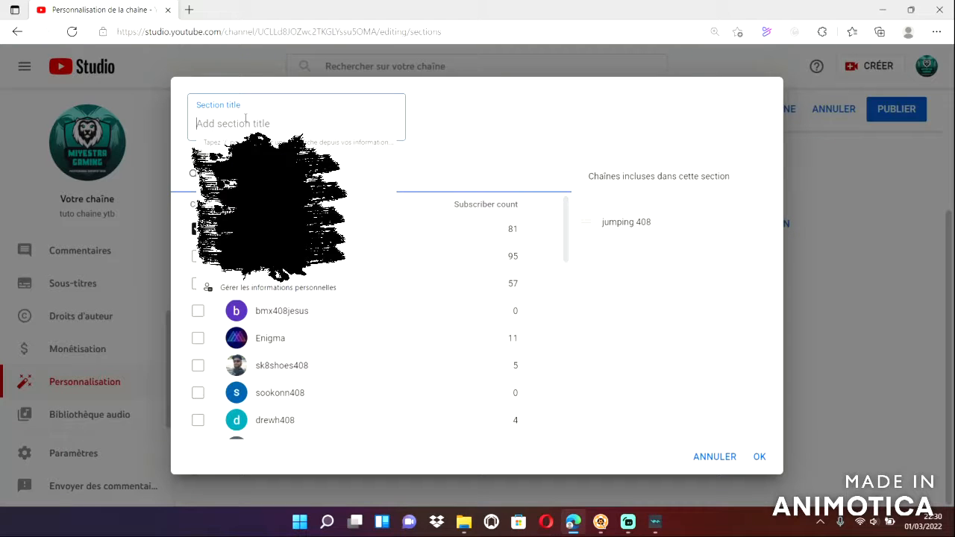
pyautogui.press('BackSpace')
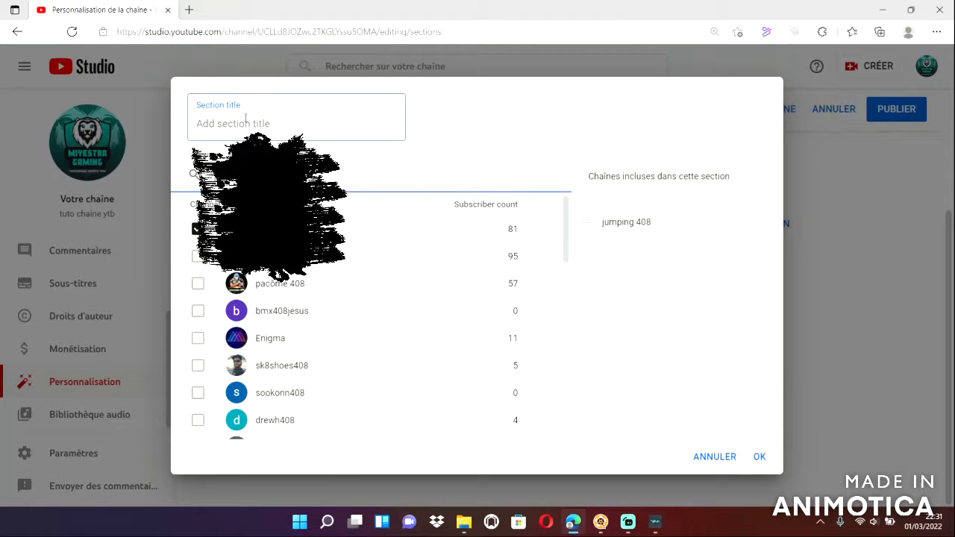
pyautogui.write('ju')
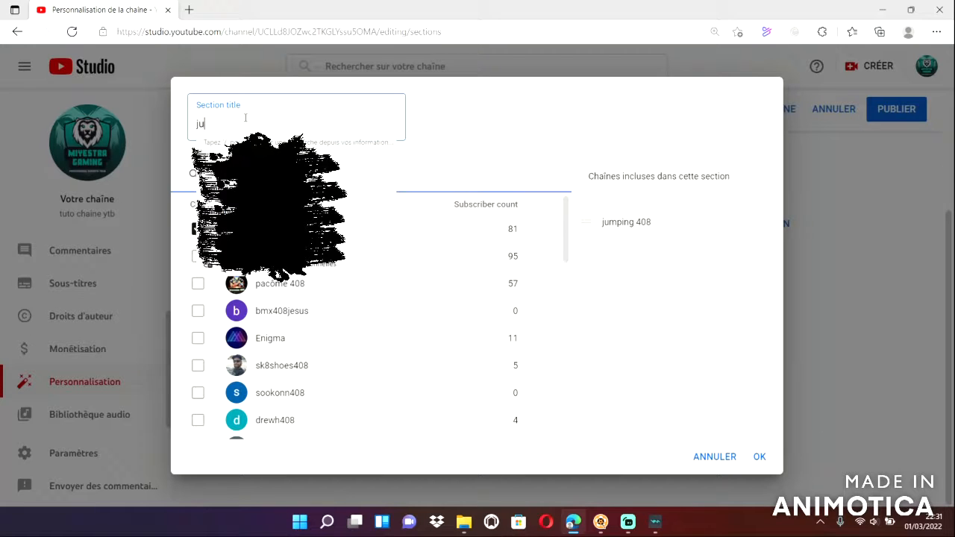
pyautogui.press('BackSpace')
pyautogui.press('BackSpace')
pyautogui.write('che')
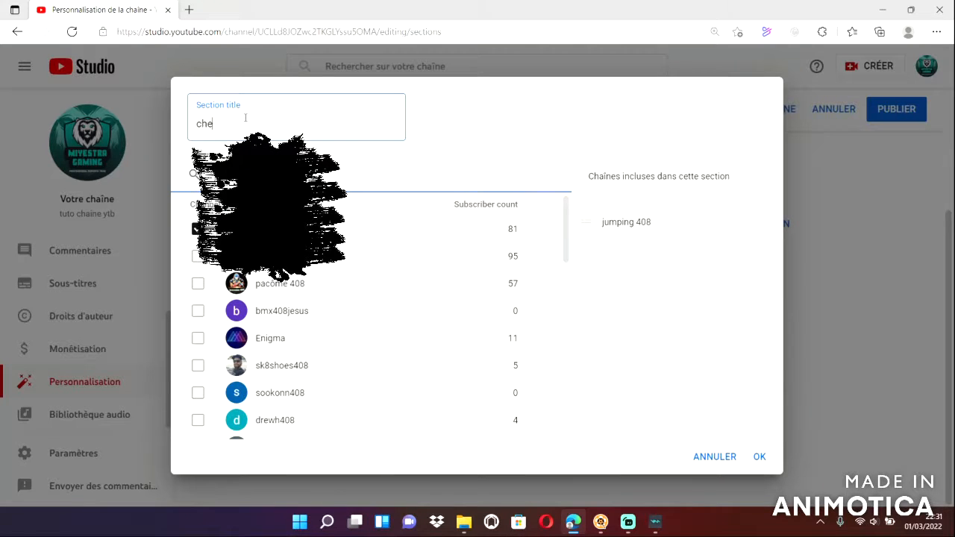
pyautogui.write('f team 408')
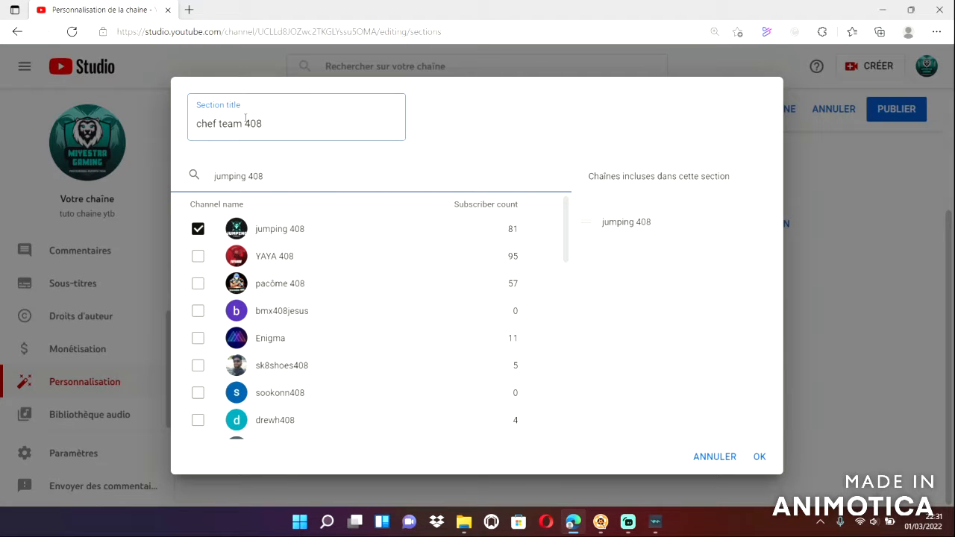
pyautogui.click(759, 456)
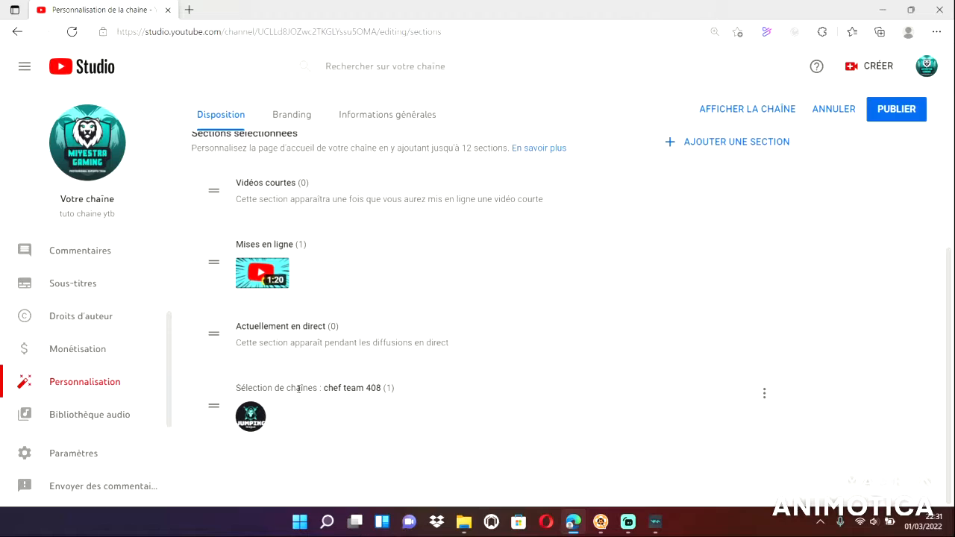
pyautogui.click(881, 108)
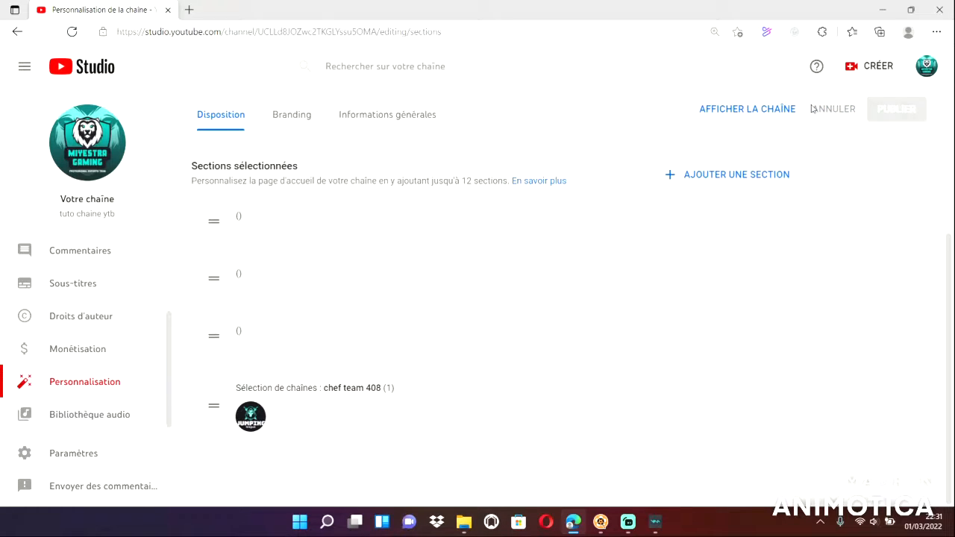
# View the public channel page and examine the "chef team 408" section on its home page.
pyautogui.click(772, 112)
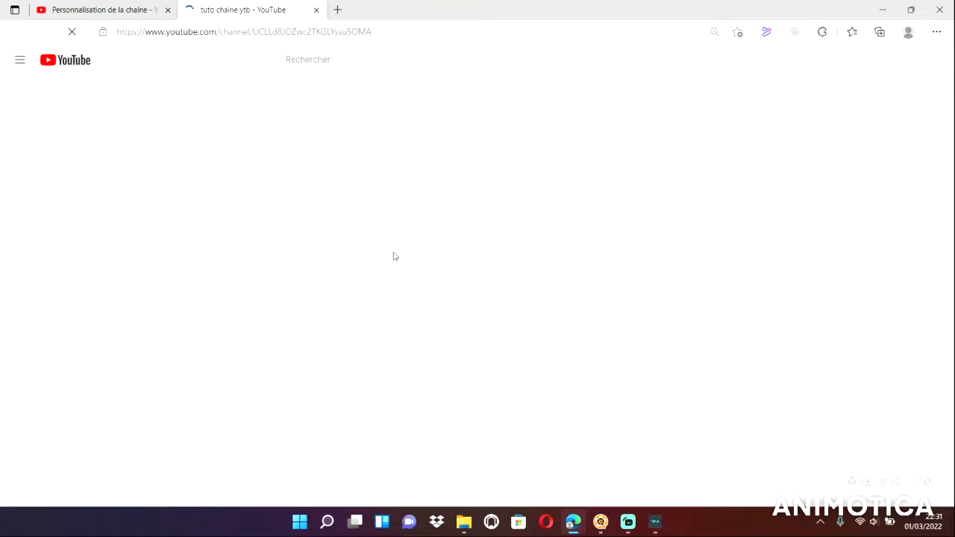
pyautogui.scroll(-3, 368, 364)
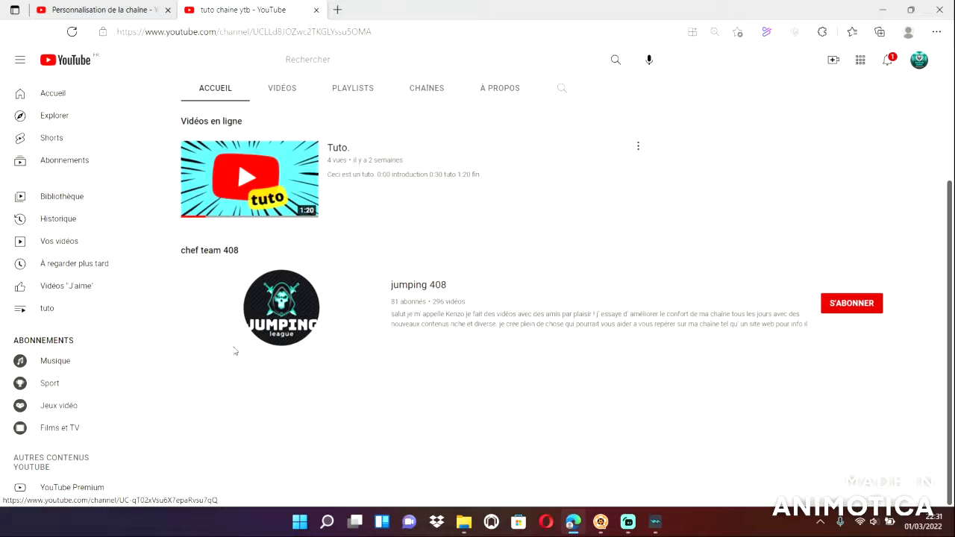
pyautogui.scroll(3, 274, 332)
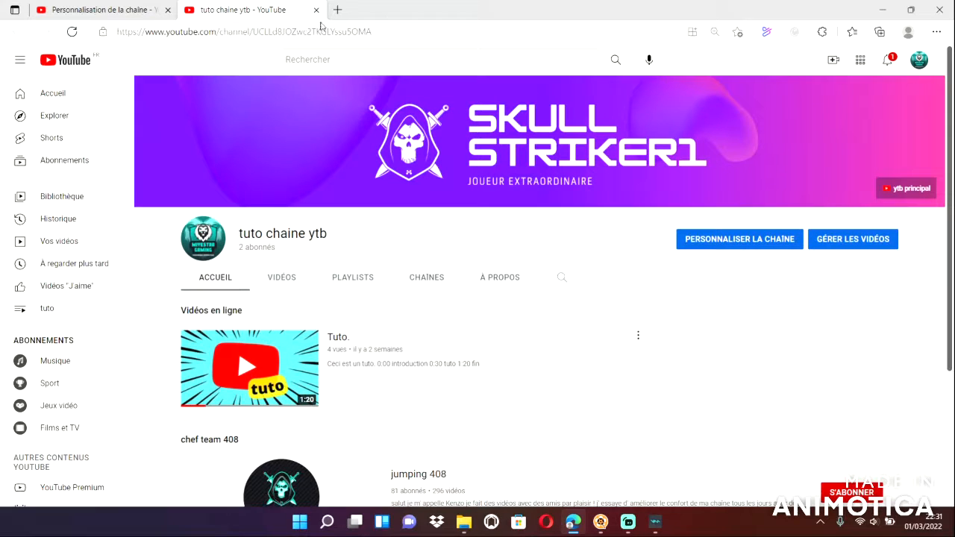
pyautogui.scroll(-1, 310, 396)
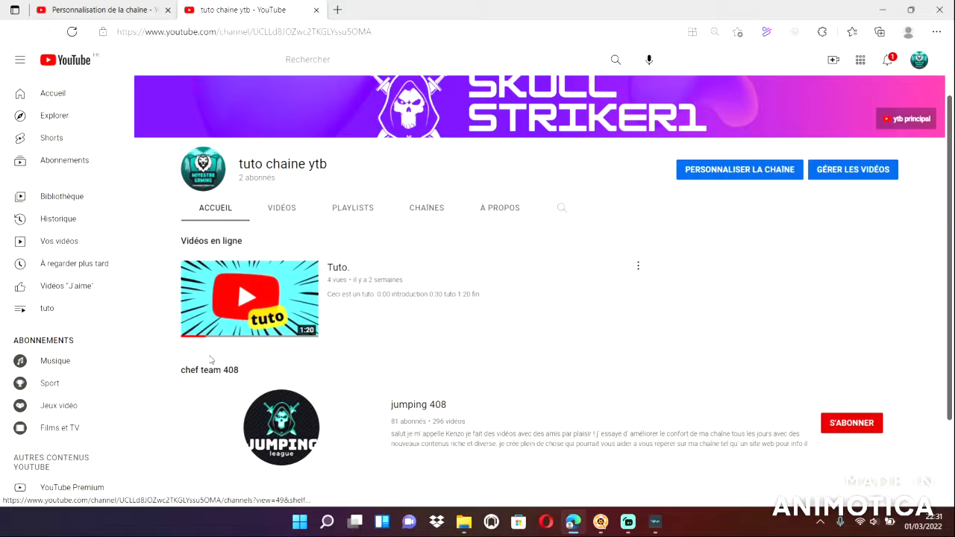
pyautogui.moveTo(216, 265)
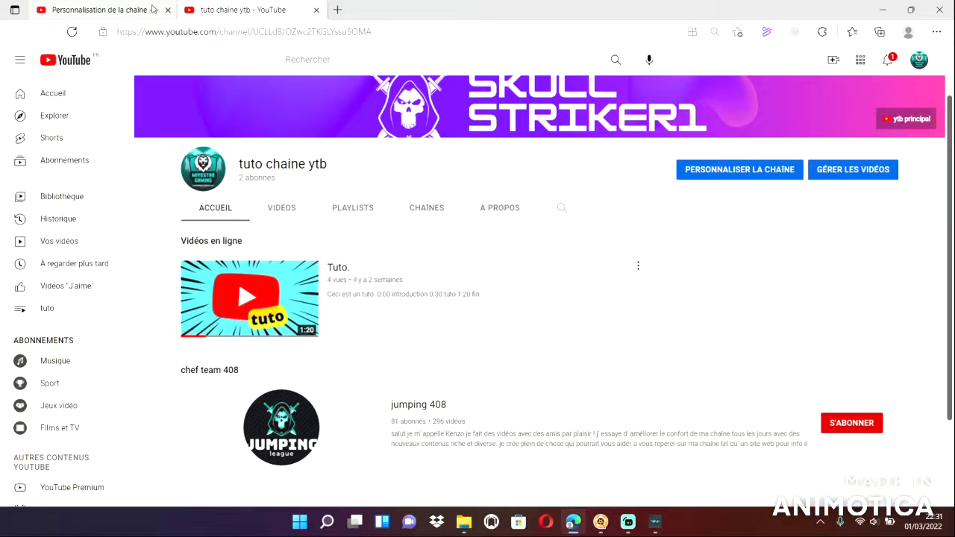
# Return to the layout settings, move the "chef team 408" section directly above "Mises en ligne" and publish the changes.
pyautogui.click(151, 9)
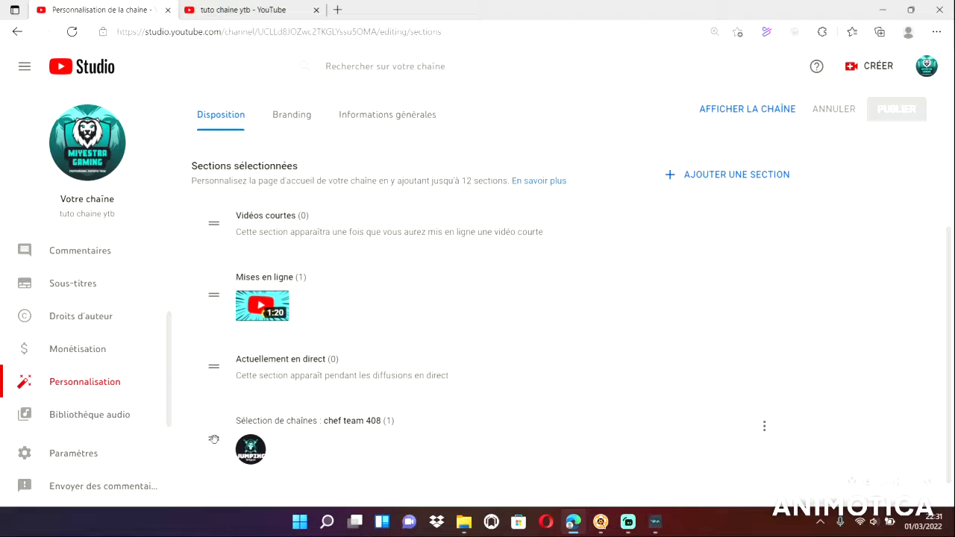
pyautogui.moveTo(212, 439); pyautogui.dragTo(205, 265)
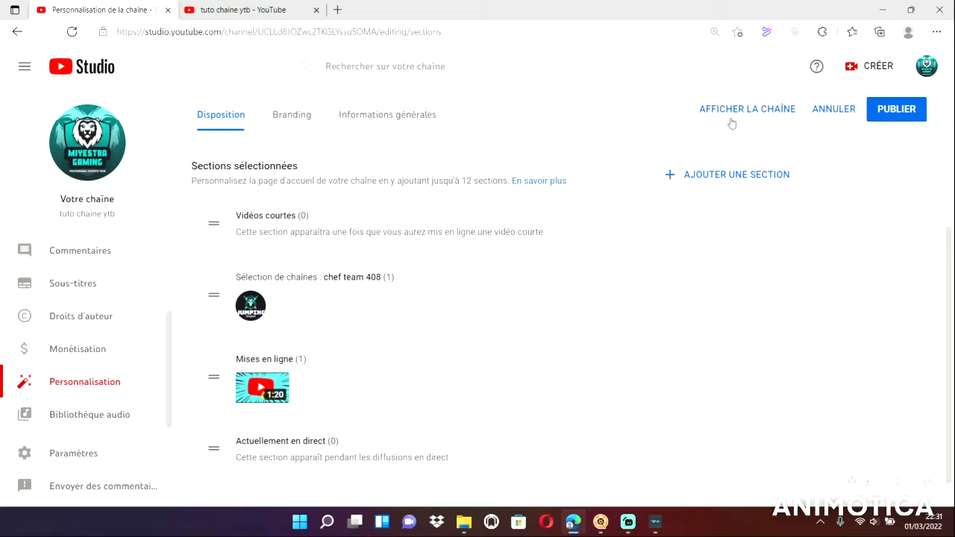
pyautogui.click(911, 109)
# Check the section order on the public channel page and close that view.
pyautogui.click(747, 109)
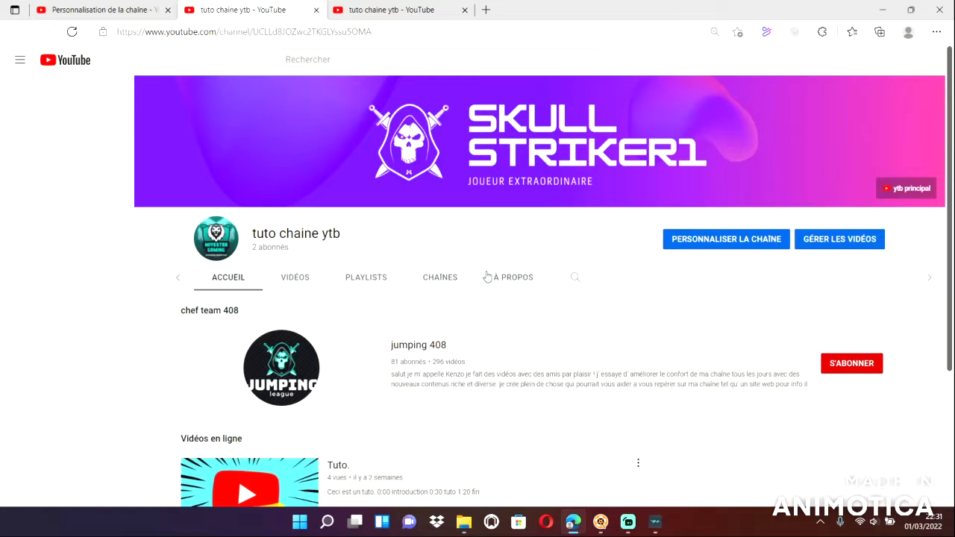
pyautogui.scroll(-3, 324, 366)
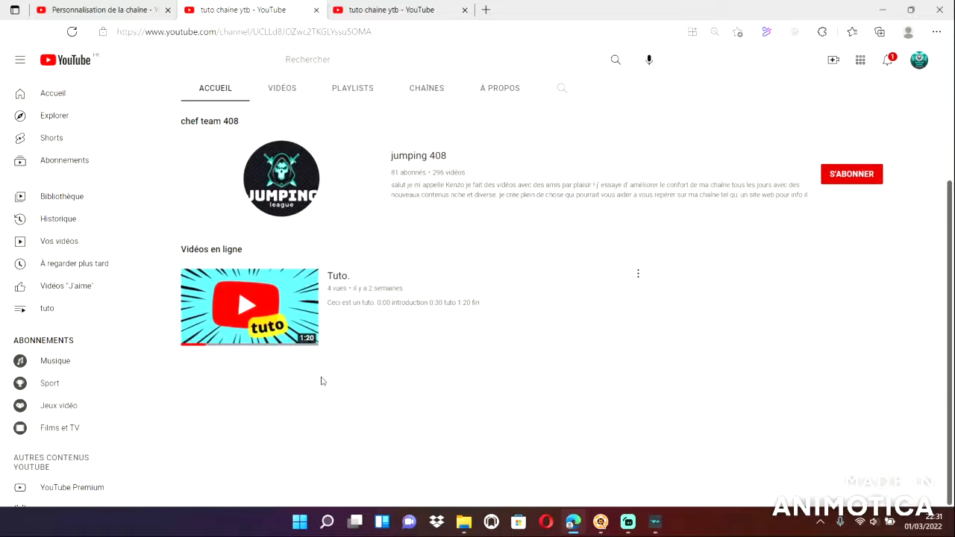
pyautogui.scroll(3, 321, 382)
pyautogui.scroll(-3, 273, 358)
pyautogui.scroll(3, 273, 358)
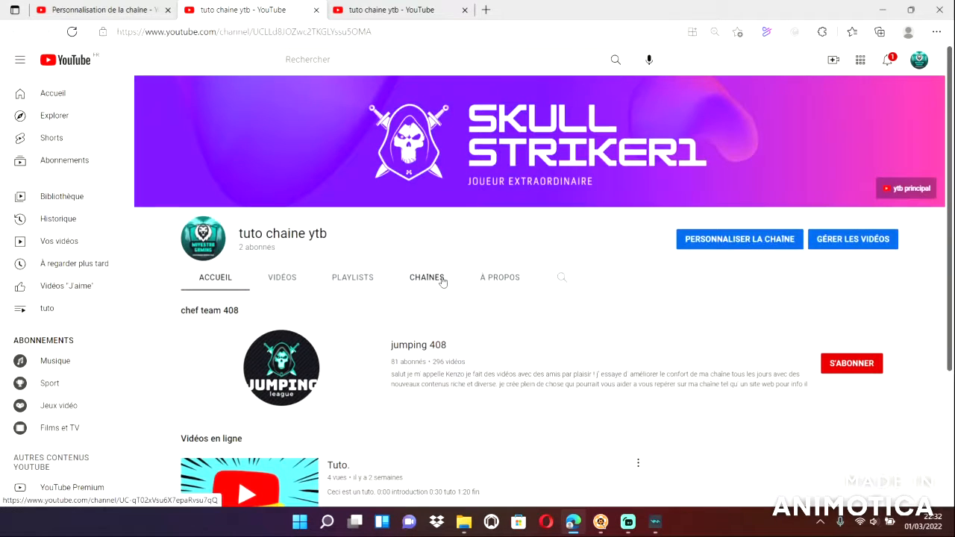
pyautogui.click(316, 10)
# Examine the trailer on the "jumping 408" channel's home page, pause it and return to the layout settings.
pyautogui.scroll(3, 137, 341)
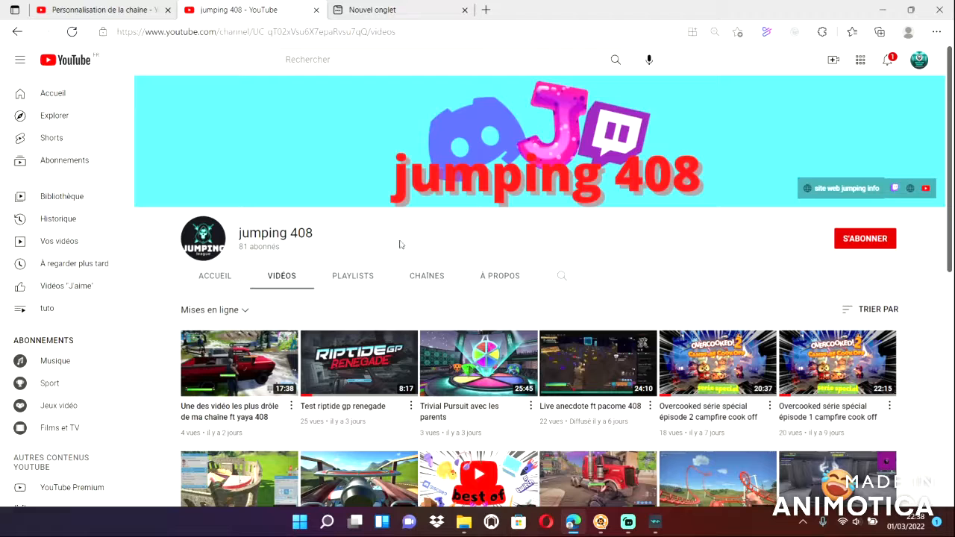
pyautogui.click(221, 277)
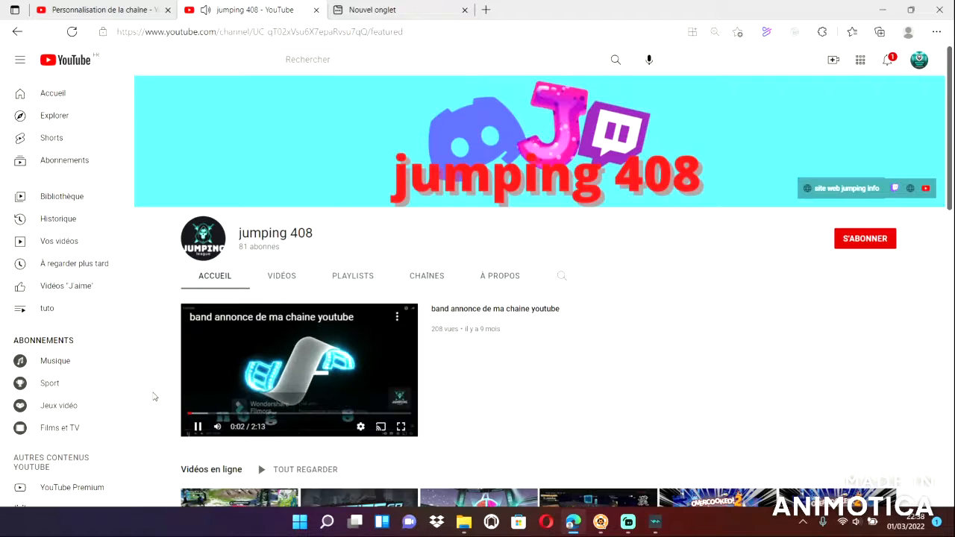
pyautogui.scroll(-1, 174, 397)
pyautogui.click(197, 357)
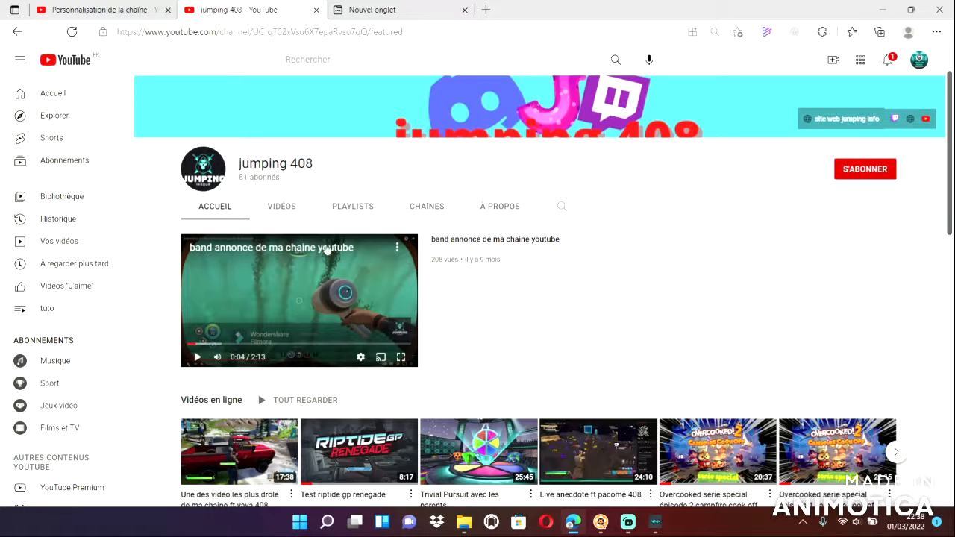
pyautogui.scroll(1, 309, 303)
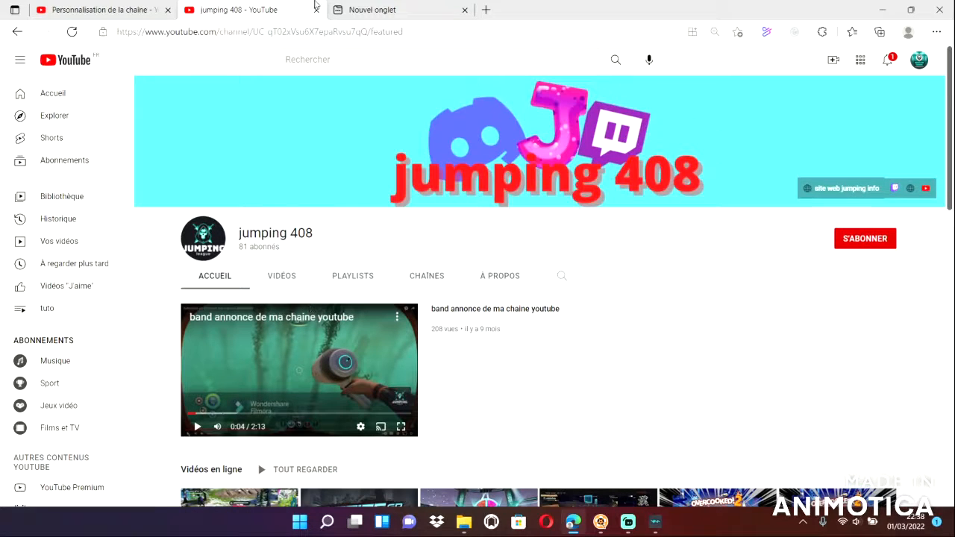
pyautogui.click(316, 10)
pyautogui.click(316, 10)
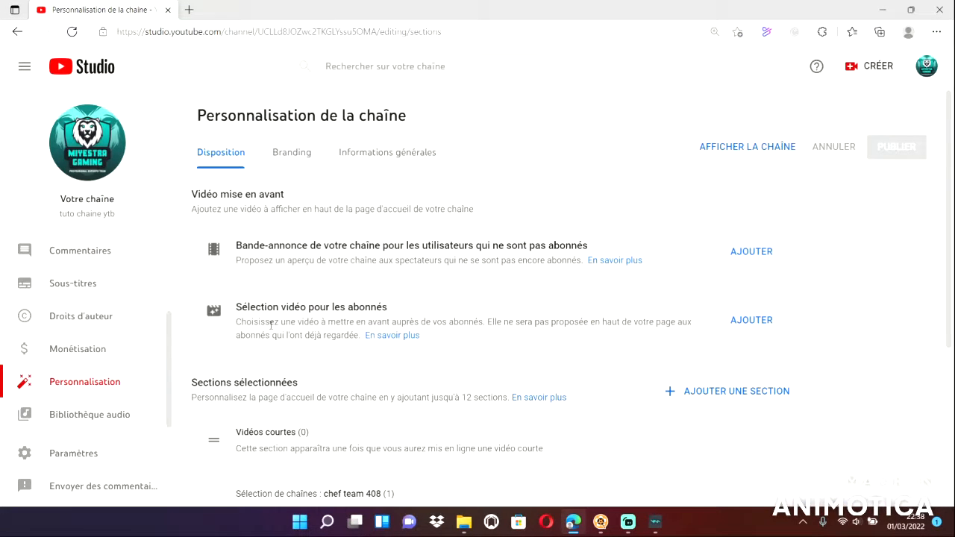
# Set the video "Tuto." as the channel trailer for non-subscribers and publish the changes.
pyautogui.scroll(-3, 271, 325)
pyautogui.scroll(3, 335, 335)
pyautogui.click(751, 252)
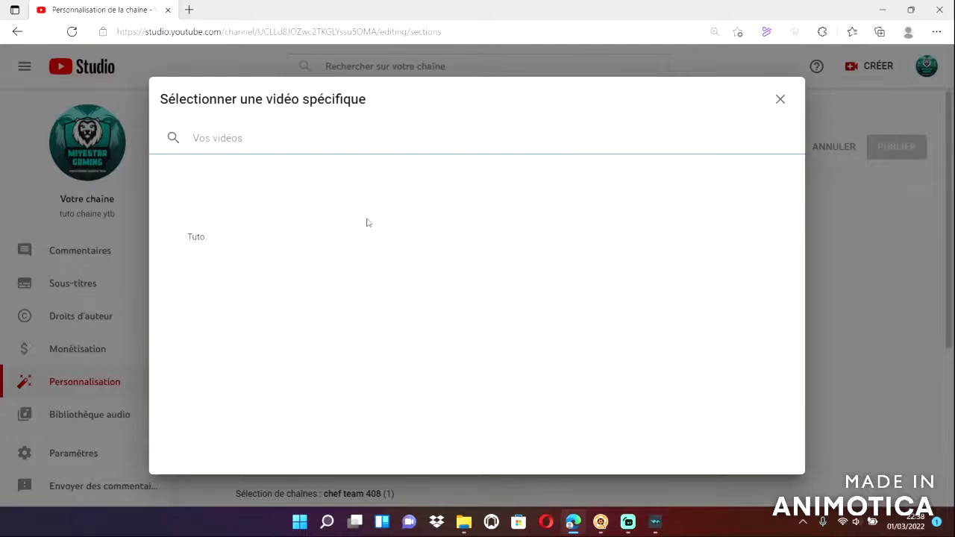
pyautogui.click(243, 212)
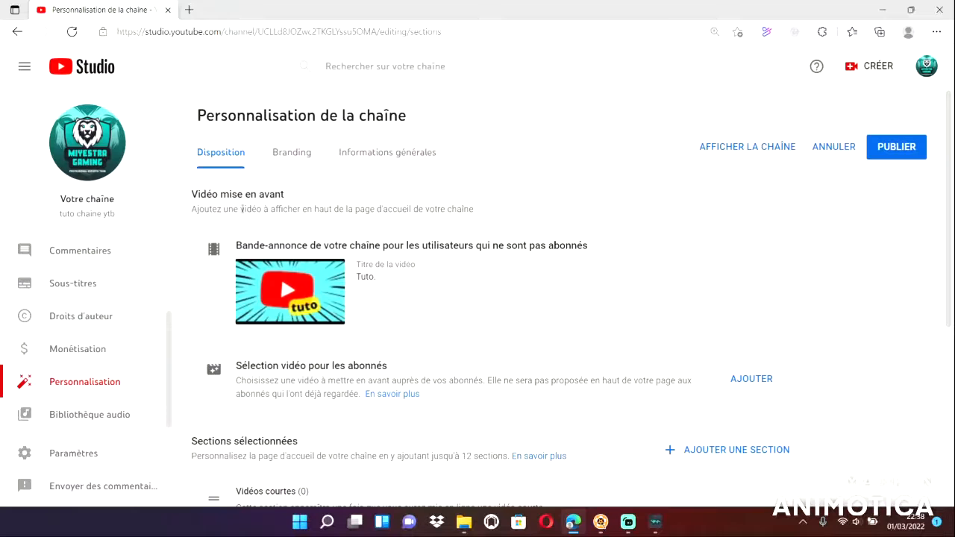
pyautogui.click(907, 146)
# Look over the public channel page with the trailer published and return to the layout settings.
pyautogui.click(747, 147)
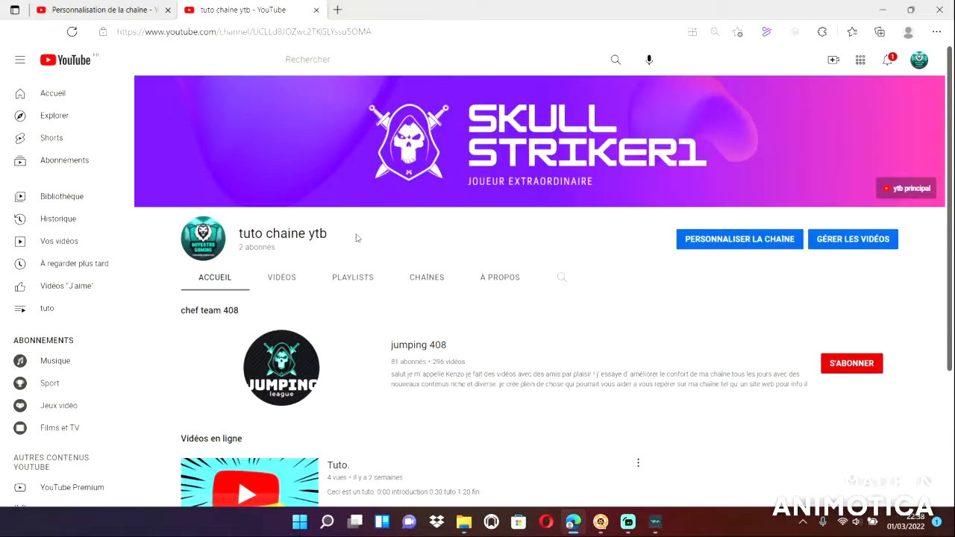
pyautogui.scroll(-2, 342, 289)
pyautogui.scroll(2, 333, 361)
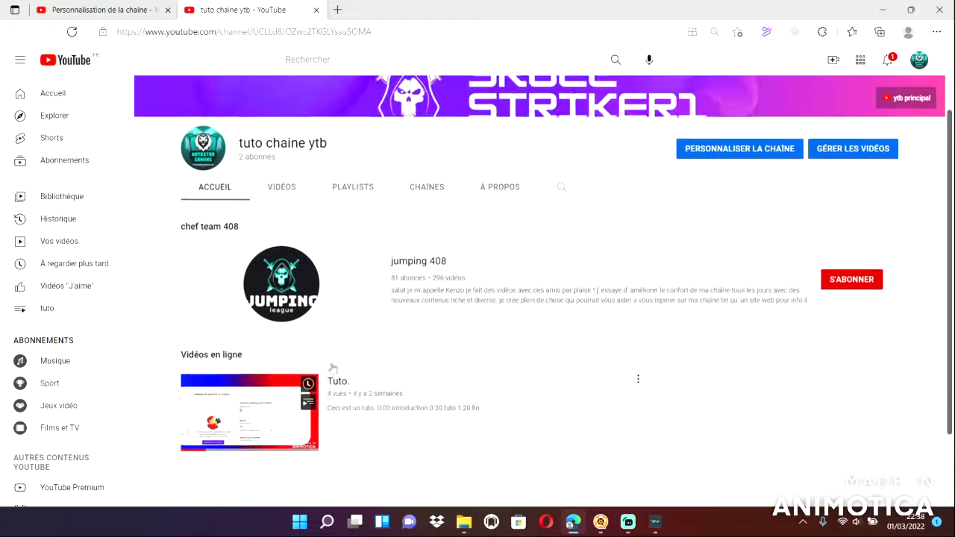
pyautogui.click(315, 10)
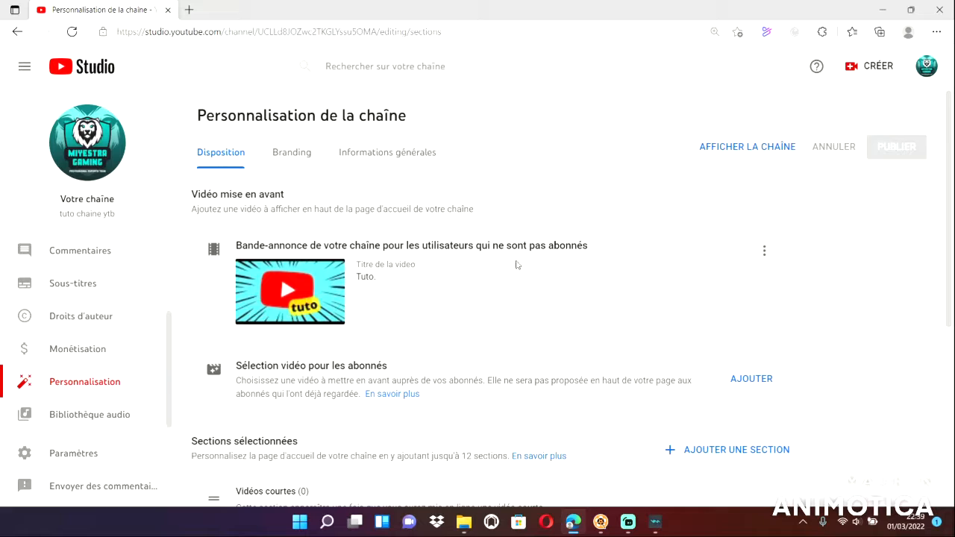
# Set the video "Tuto." as the featured video for subscribers and publish the changes.
pyautogui.click(750, 379)
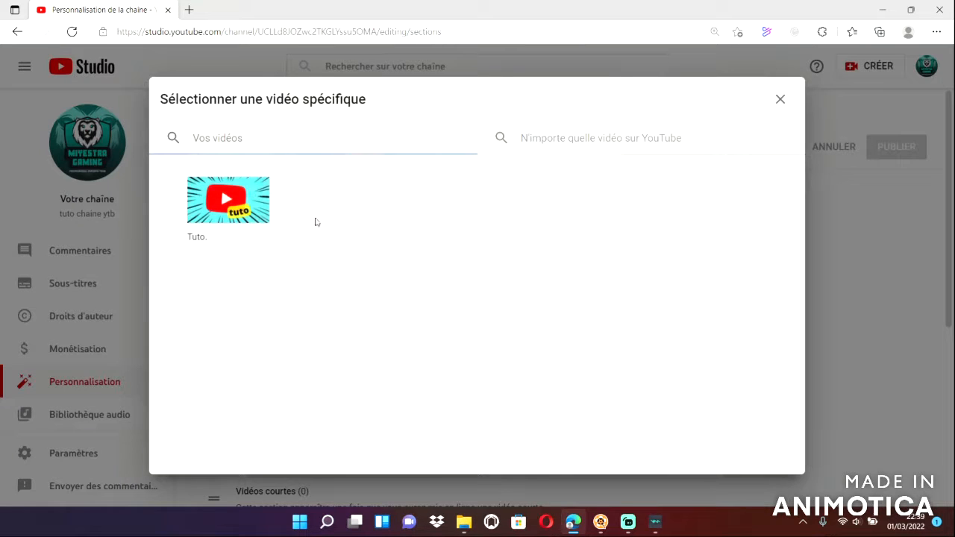
pyautogui.click(265, 224)
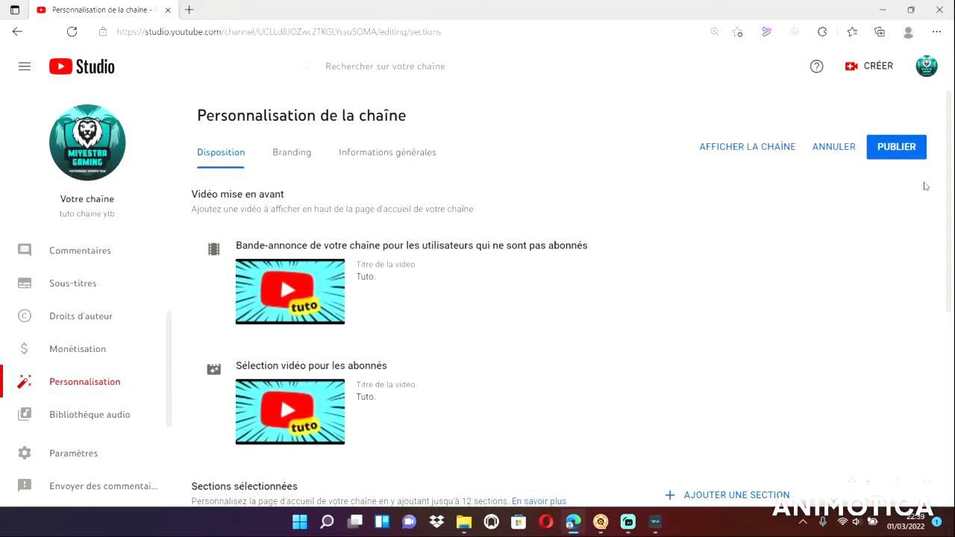
pyautogui.click(900, 149)
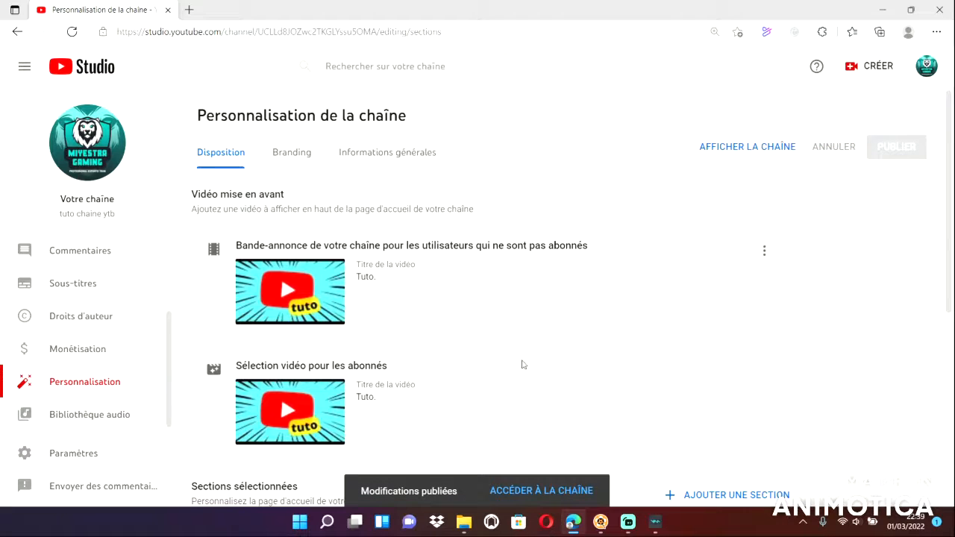
# Compare the video playing on the public channel page with the featured video settings in the layout.
pyautogui.click(542, 498)
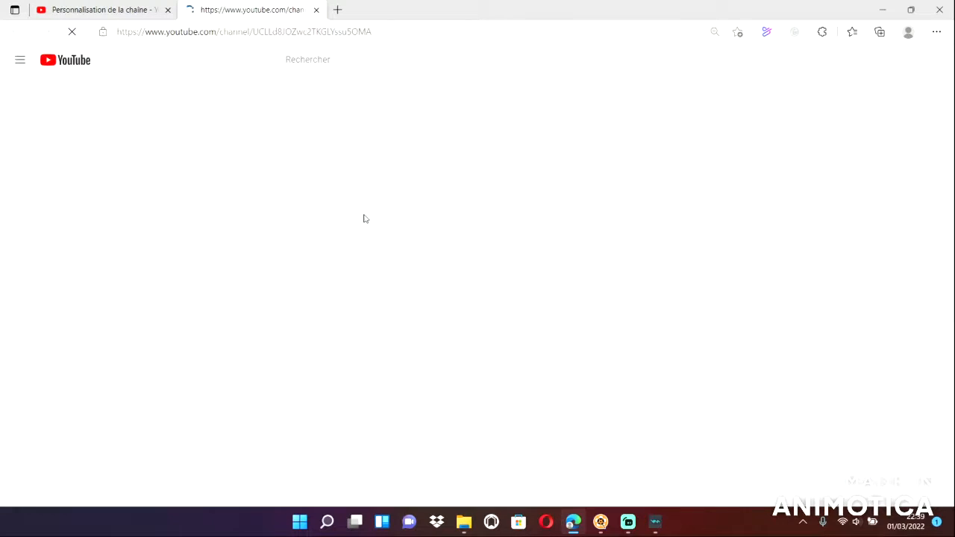
pyautogui.scroll(-1, 367, 352)
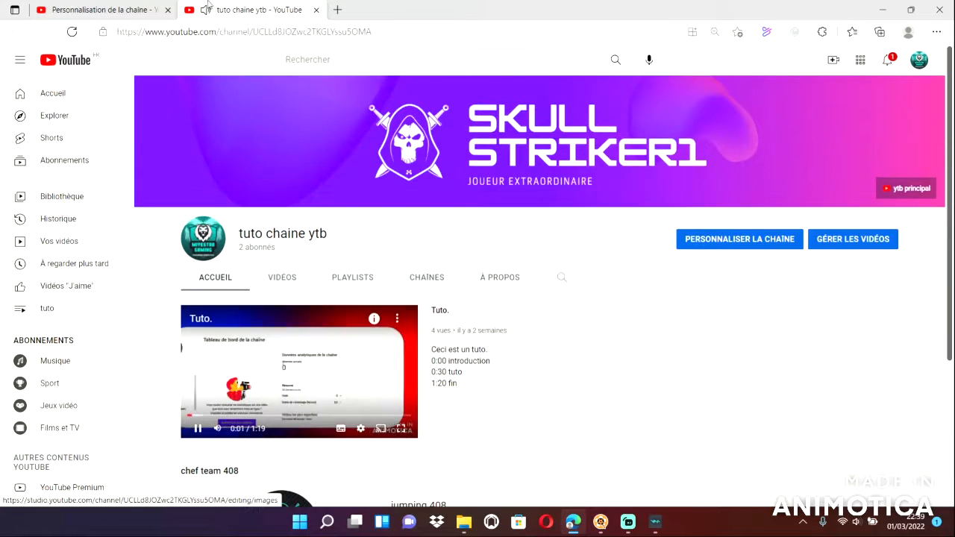
pyautogui.click(130, 11)
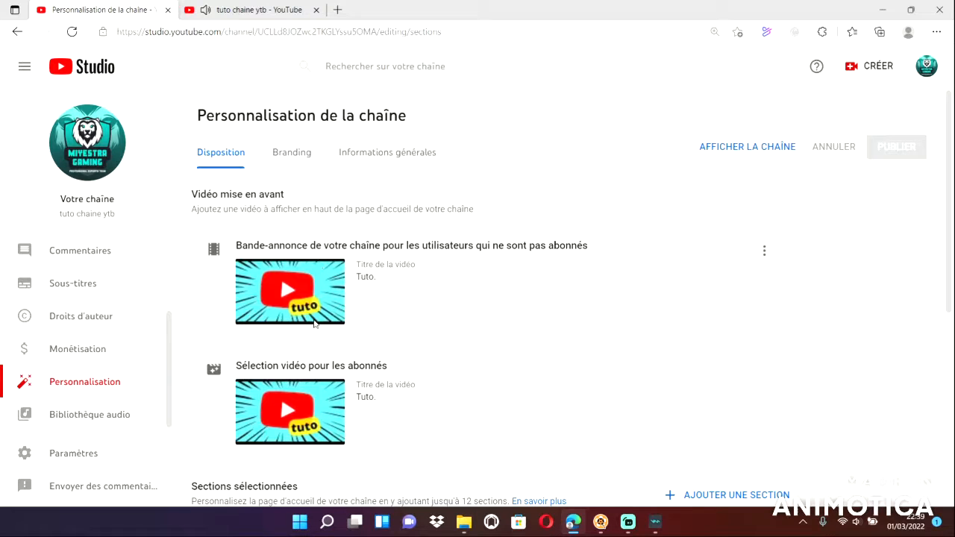
pyautogui.click(231, 10)
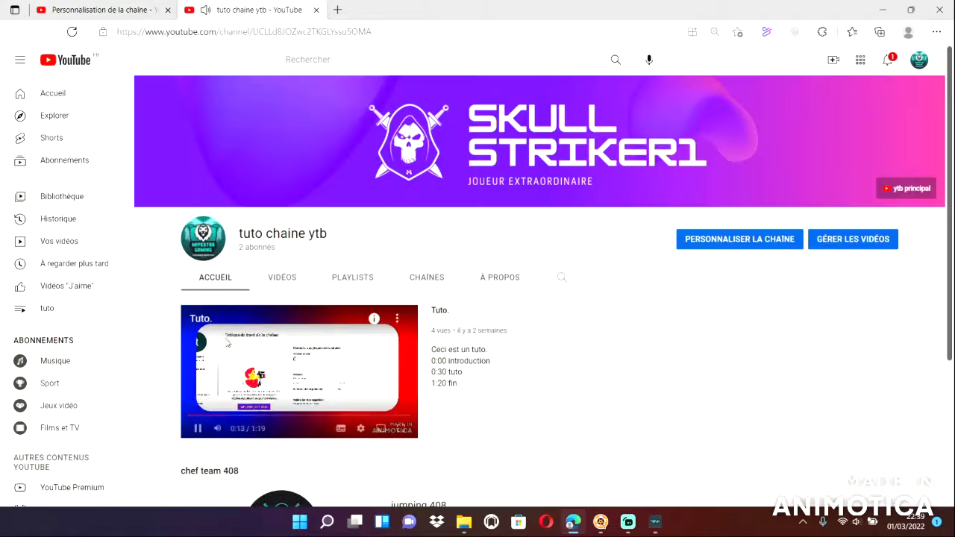
pyautogui.click(112, 10)
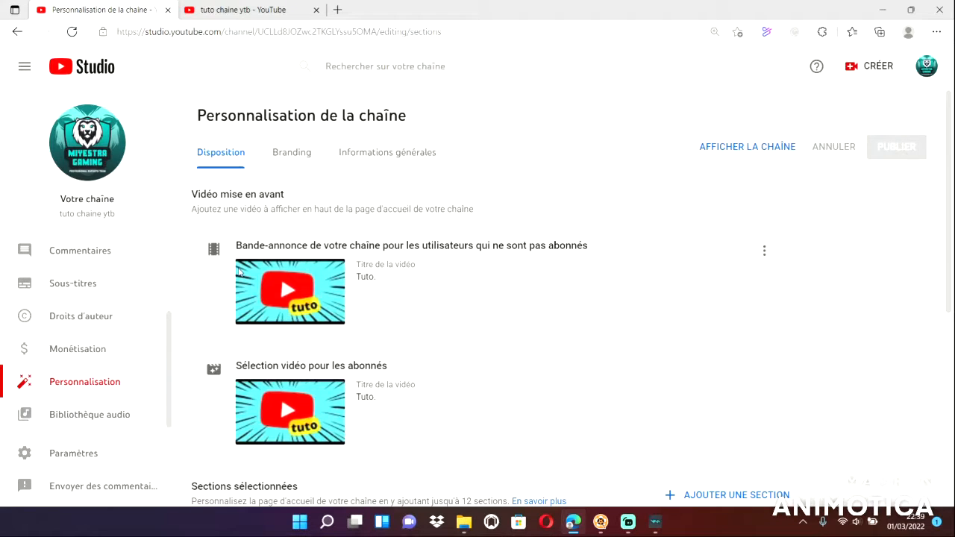
pyautogui.click(239, 9)
# Reload the public channel page, look through its home sections and pause the "Tuto." video.
pyautogui.click(73, 32)
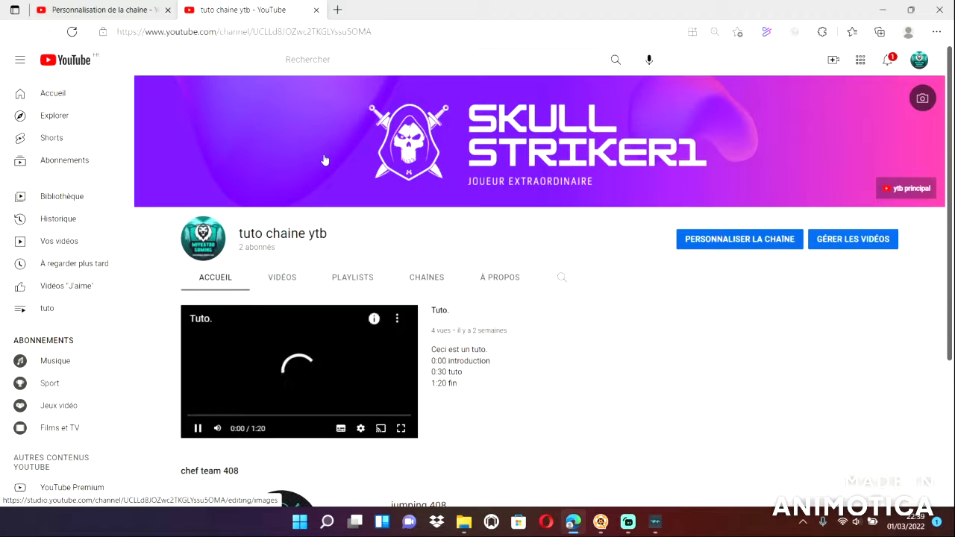
pyautogui.scroll(-3, 616, 324)
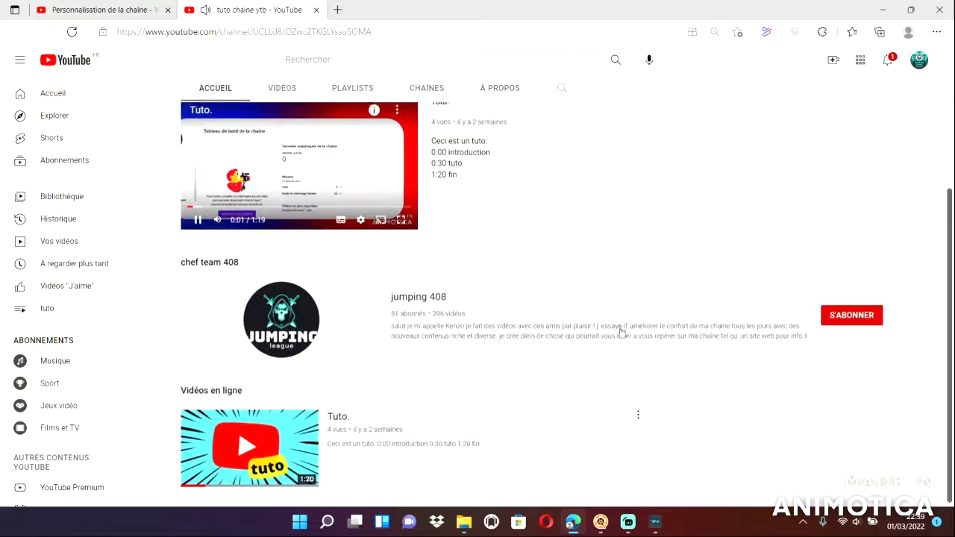
pyautogui.scroll(3, 620, 332)
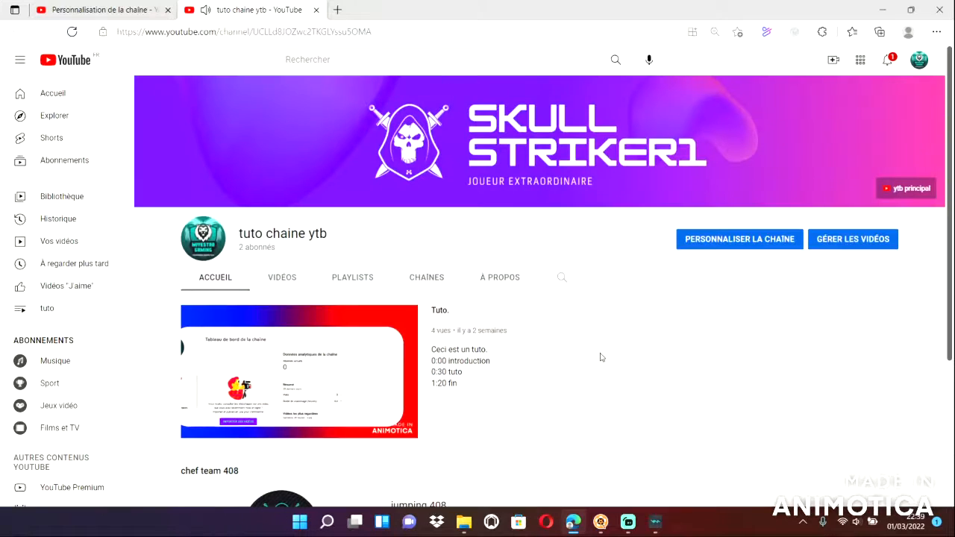
pyautogui.click(278, 349)
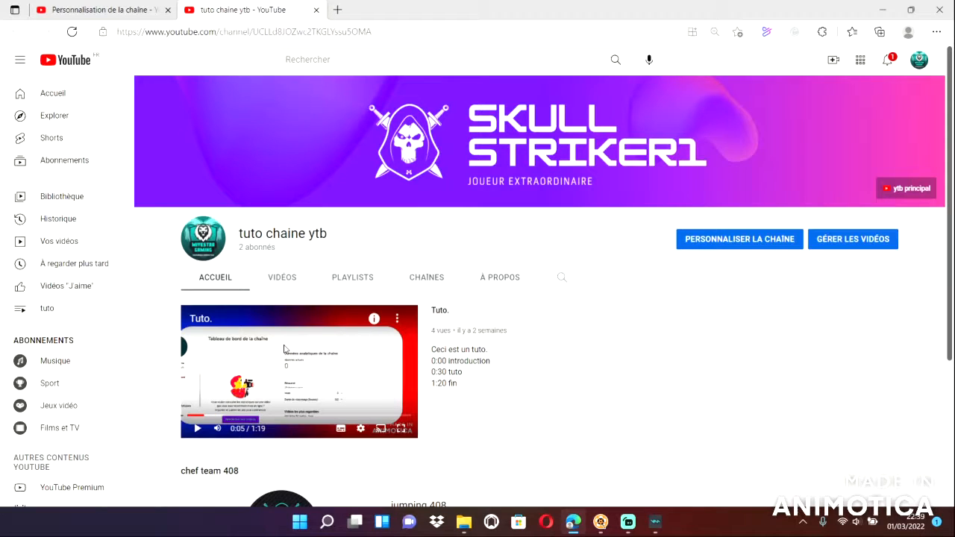
# Play the "Tuto." video with the system volume at 18, pause it and close the public channel page.
pyautogui.click(291, 368)
pyautogui.press('XF86AudioRaiseVolume')
pyautogui.press('XF86AudioRaiseVolume')
pyautogui.press('XF86AudioRaiseVolume')
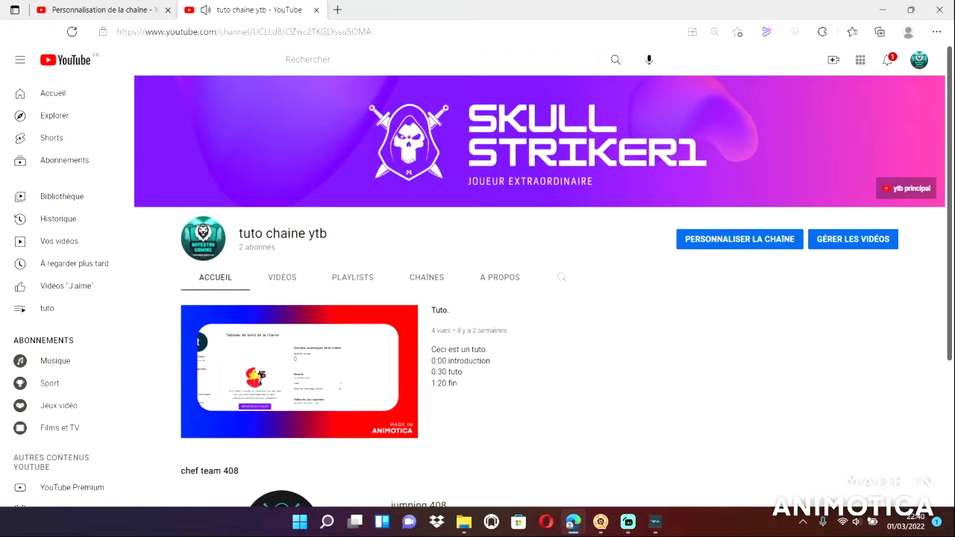
pyautogui.press('XF86AudioLowerVolume')
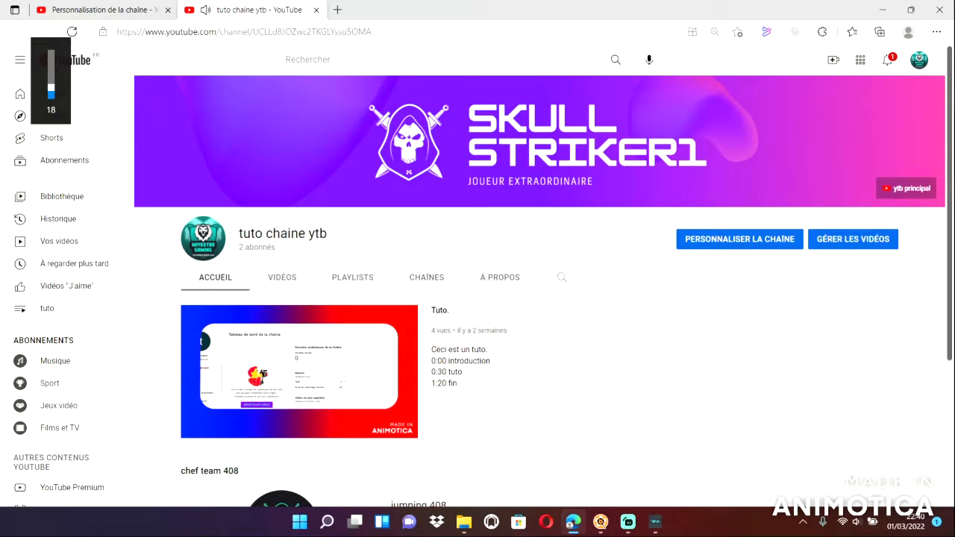
pyautogui.moveTo(293, 374)
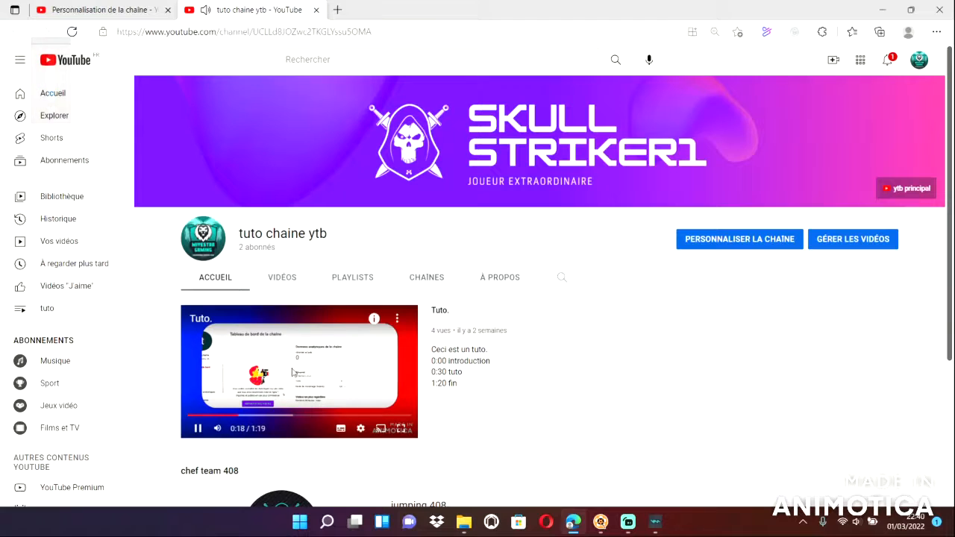
pyautogui.click(293, 373)
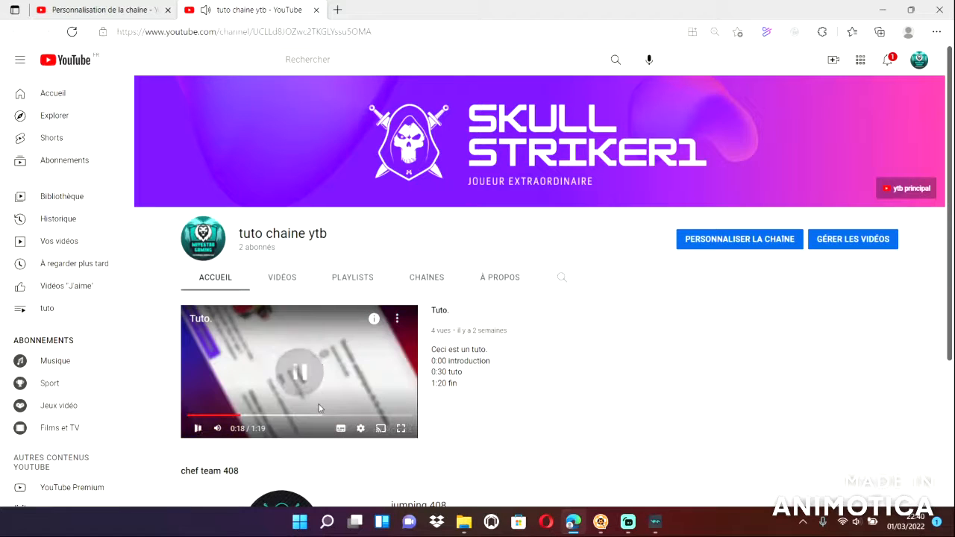
pyautogui.click(317, 10)
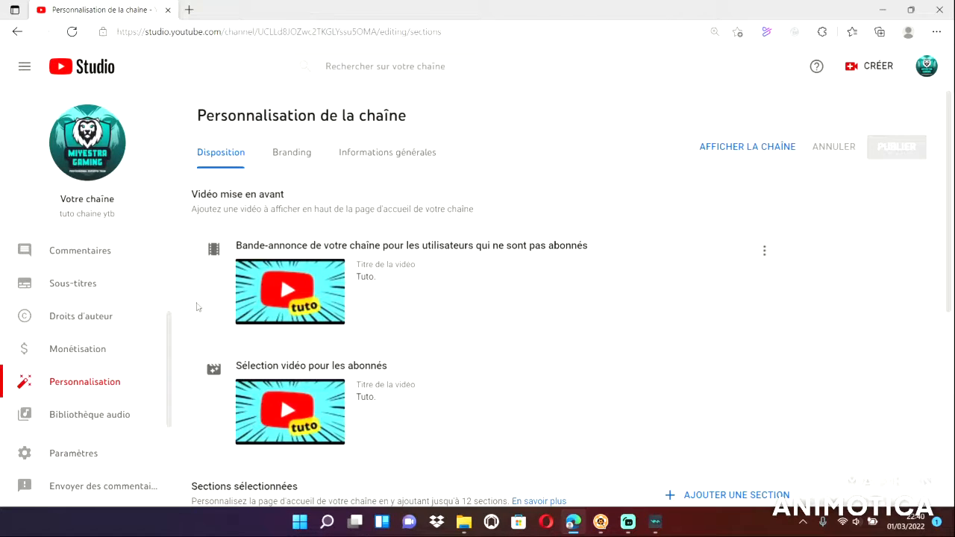
# Open the channel analytics and examine the overview of views, subscribers and most popular videos.
pyautogui.scroll(2, 75, 377)
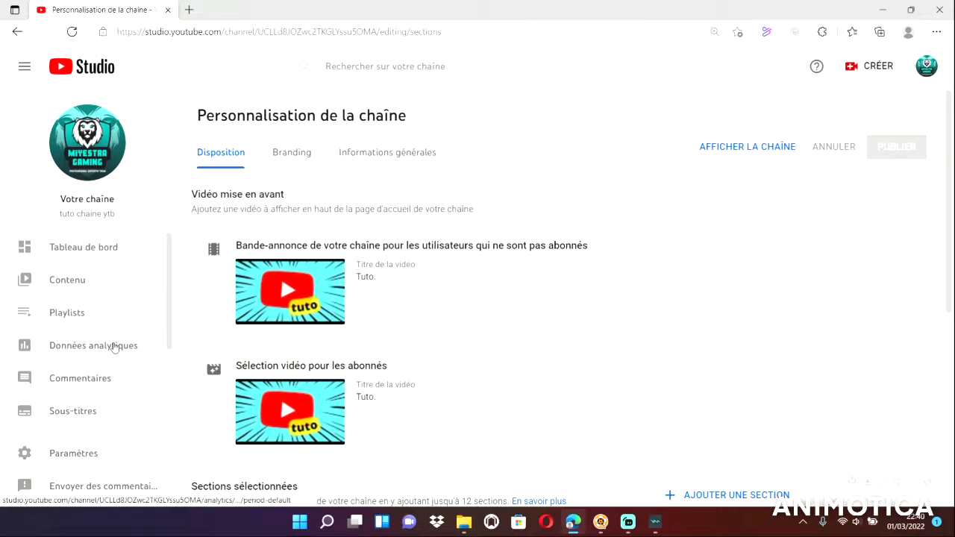
pyautogui.click(113, 347)
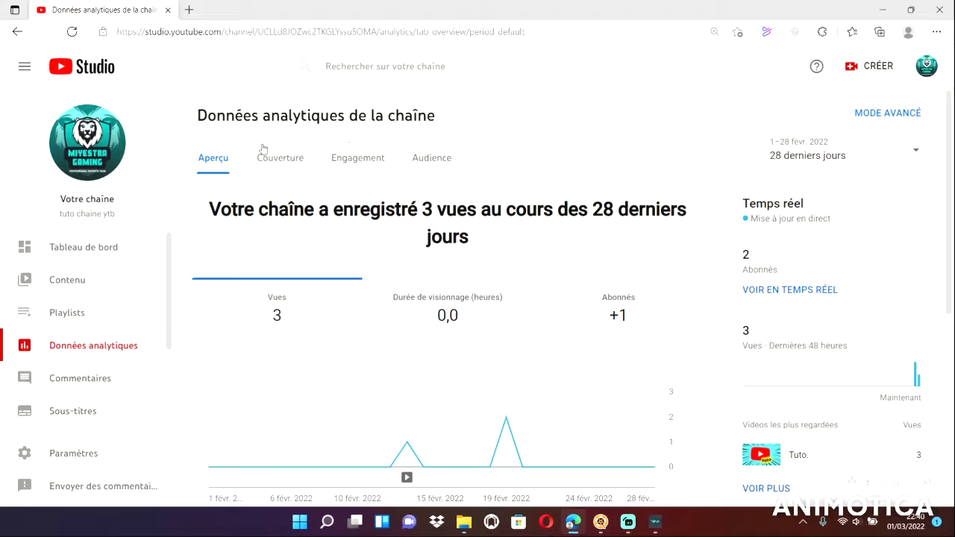
pyautogui.scroll(-4, 395, 351)
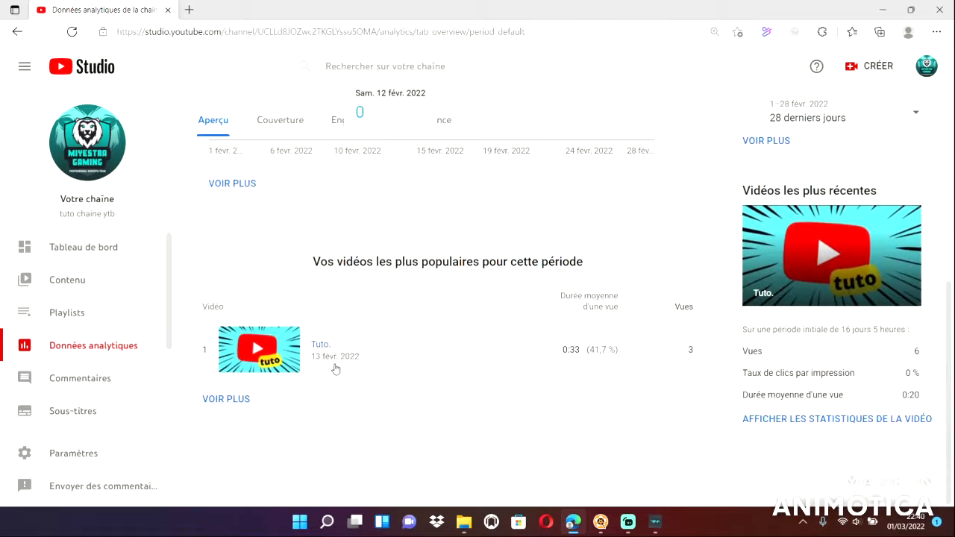
pyautogui.scroll(4, 465, 309)
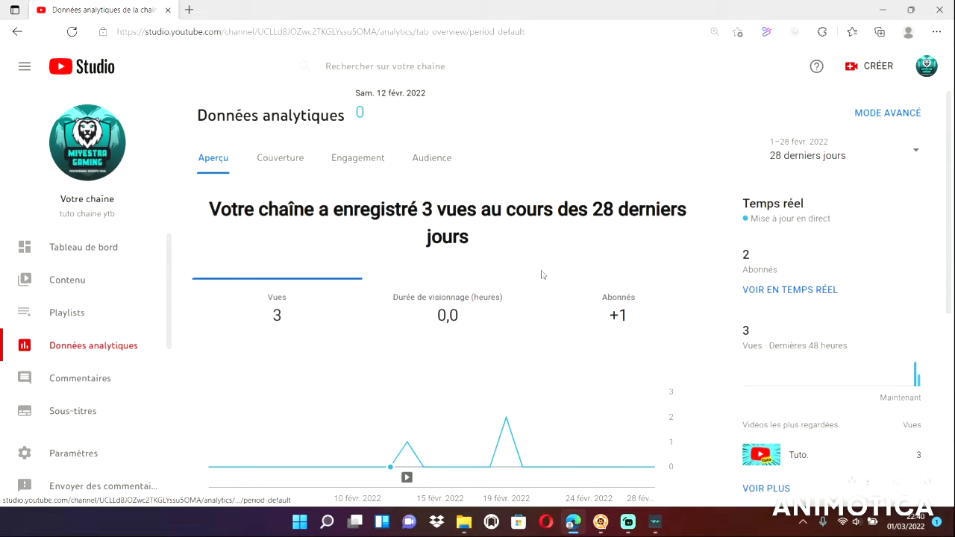
pyautogui.scroll(-2, 499, 253)
pyautogui.scroll(-3, 499, 253)
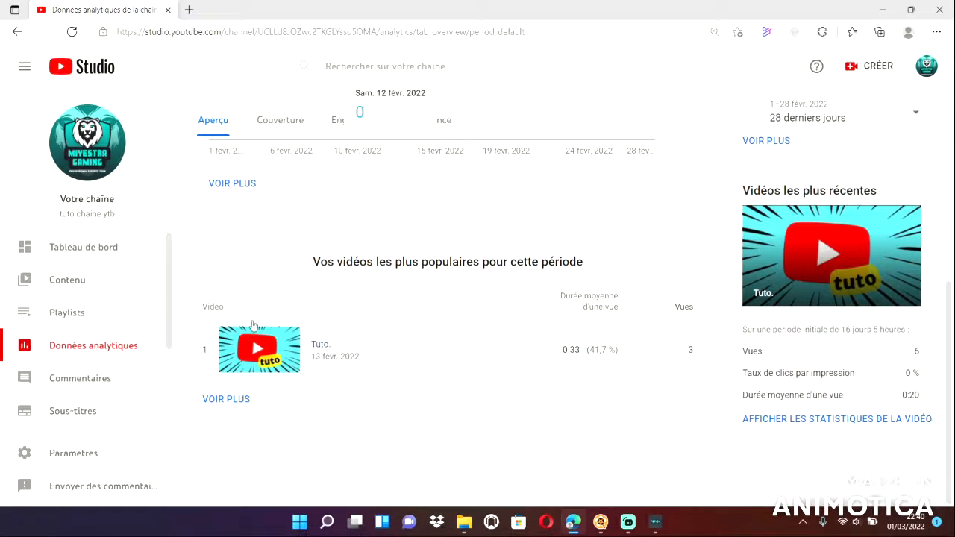
# Open the statistics of the video "Tuto." and examine its watch time, reach, engagement and audience data.
pyautogui.click(264, 353)
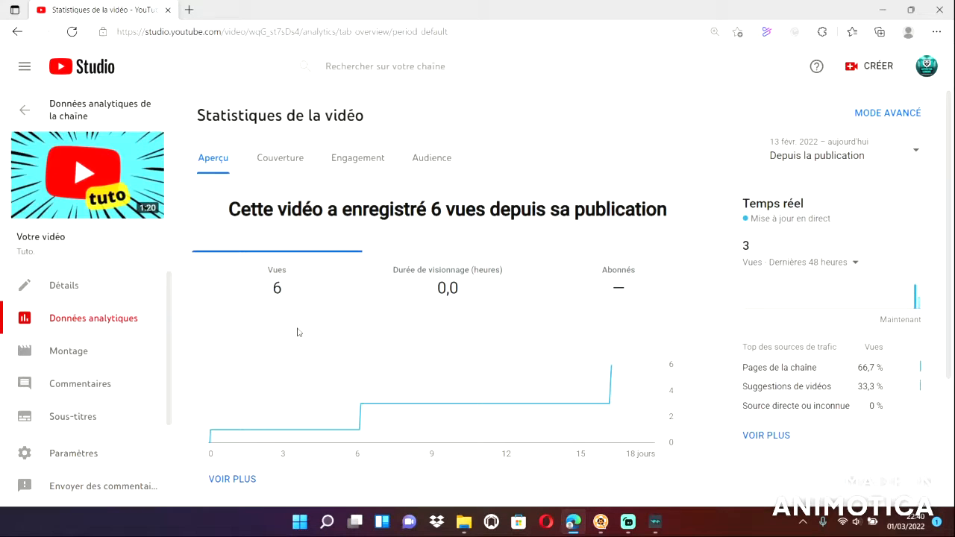
pyautogui.click(456, 282)
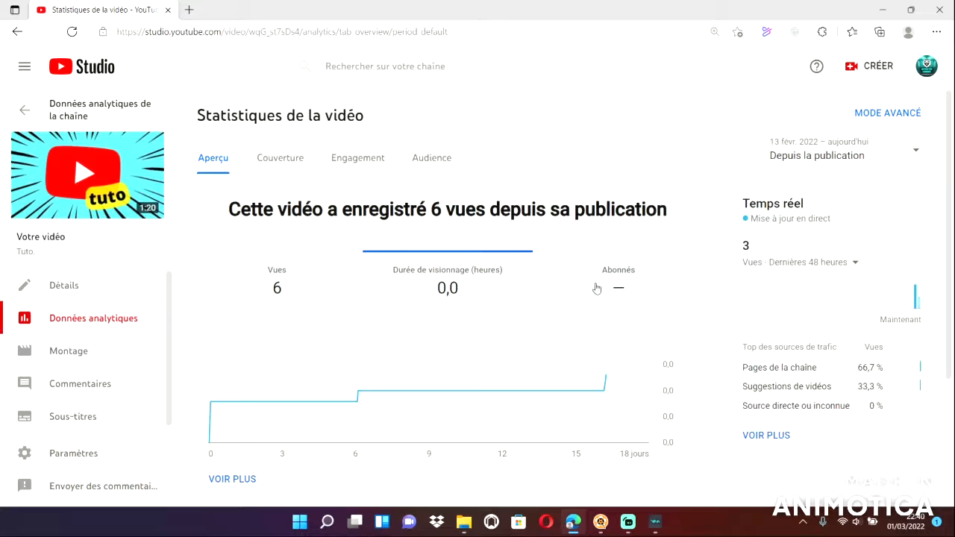
pyautogui.scroll(-3, 559, 294)
pyautogui.scroll(3, 420, 326)
pyautogui.click(268, 155)
pyautogui.click(379, 159)
pyautogui.click(427, 158)
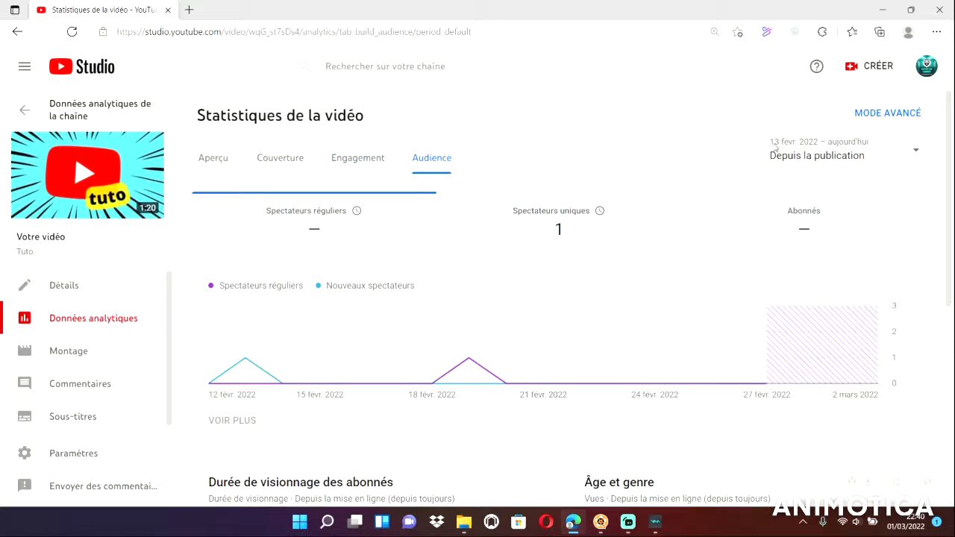
# Open the advanced statistics of the video "Tuto." and set the period to the last 90 days (90 derniers jours).
pyautogui.click(899, 113)
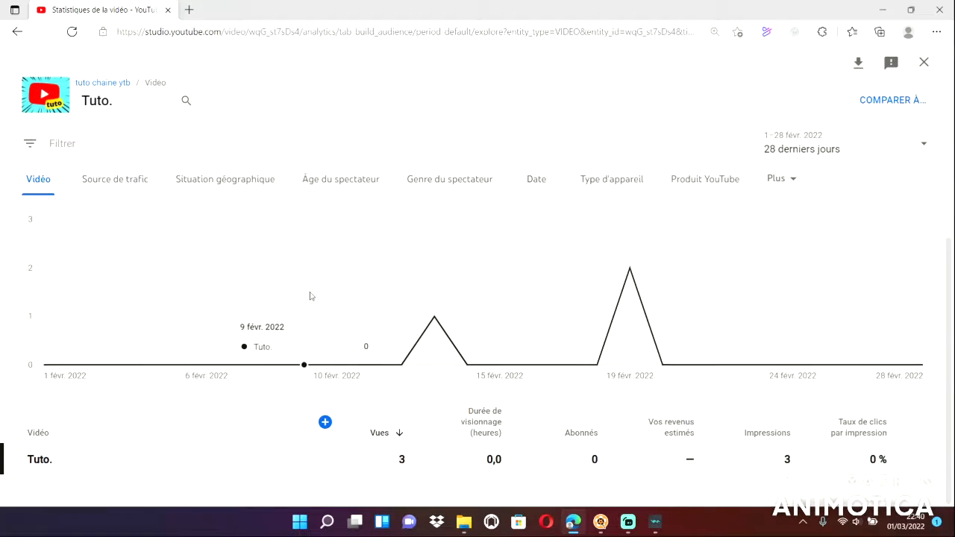
pyautogui.click(915, 147)
pyautogui.click(664, 107)
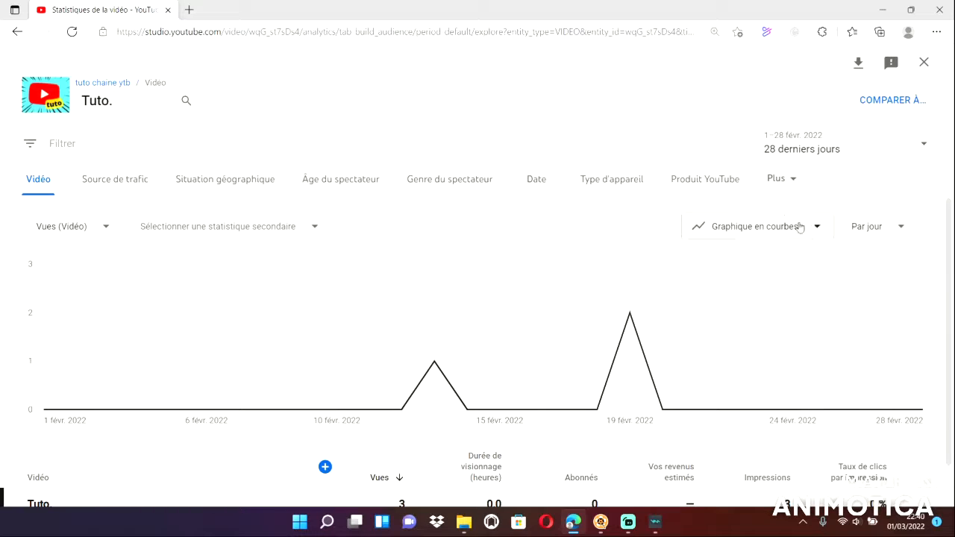
pyautogui.click(890, 225)
pyautogui.click(890, 224)
pyautogui.click(929, 146)
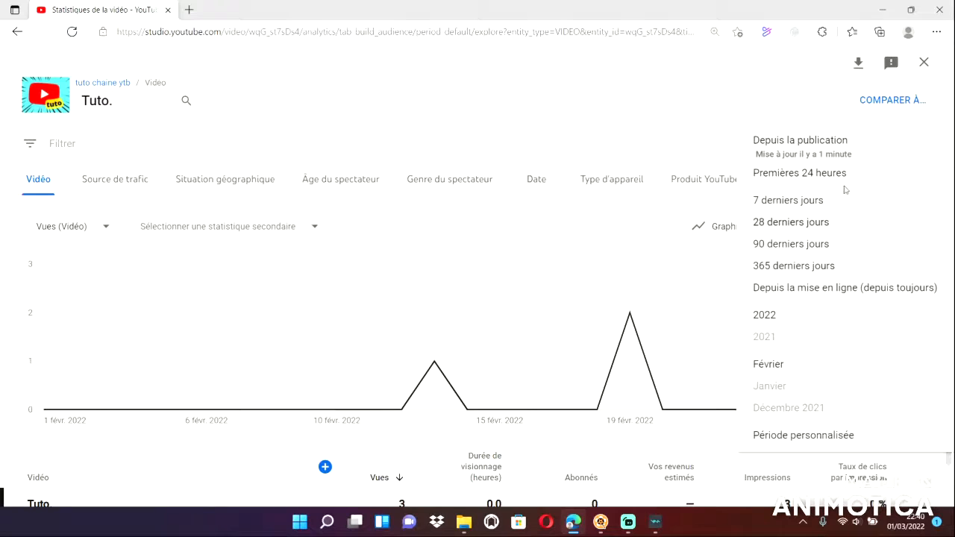
pyautogui.click(836, 251)
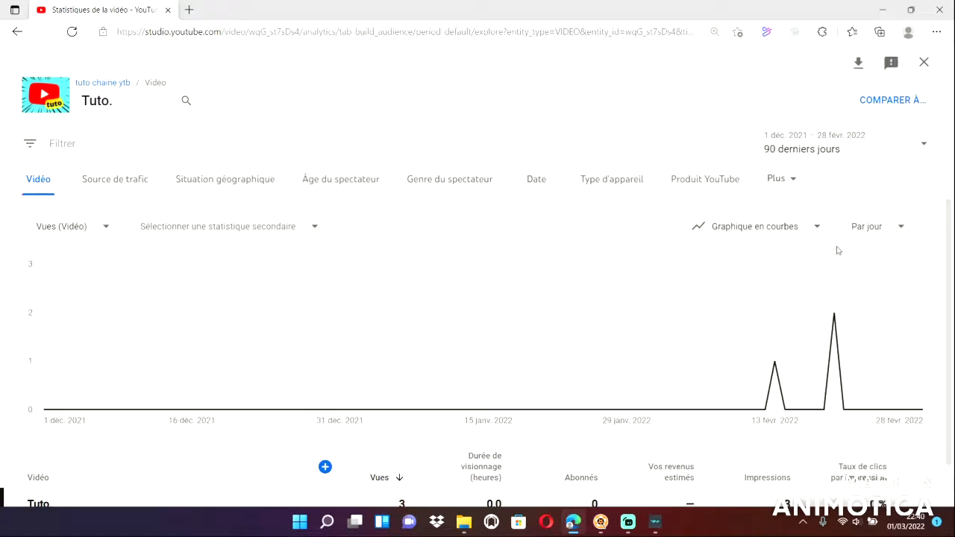
# Review the available reporting periods and the metrics offered for the chart, keeping the current selections.
pyautogui.click(928, 147)
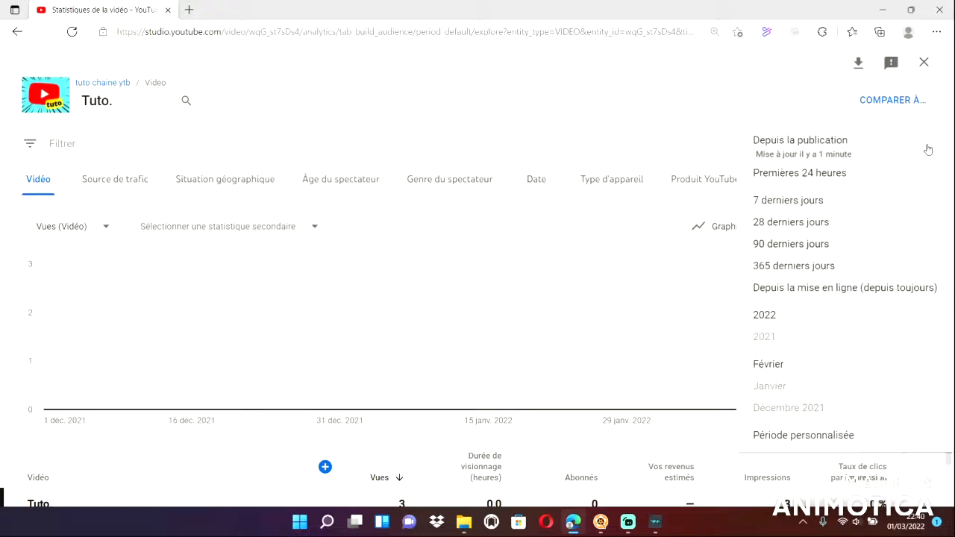
pyautogui.click(697, 110)
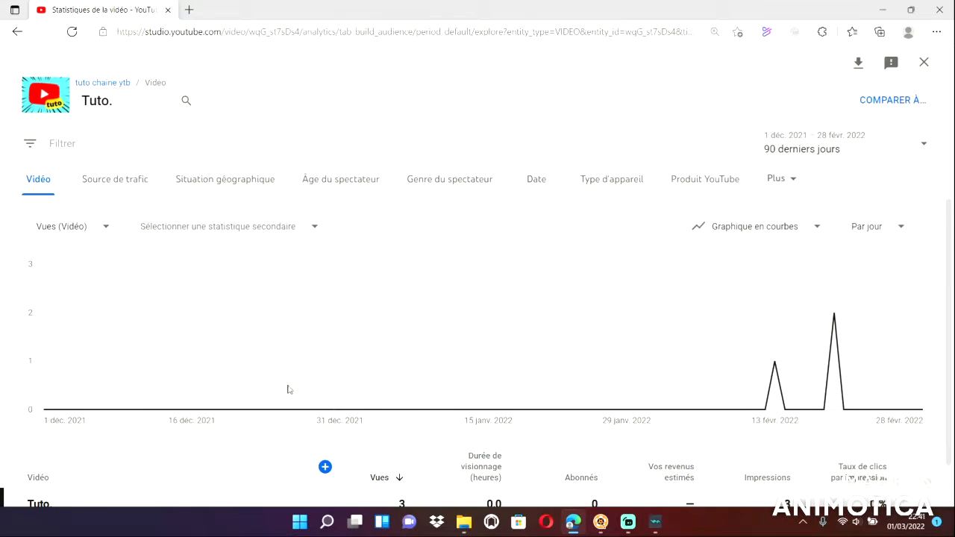
pyautogui.click(86, 226)
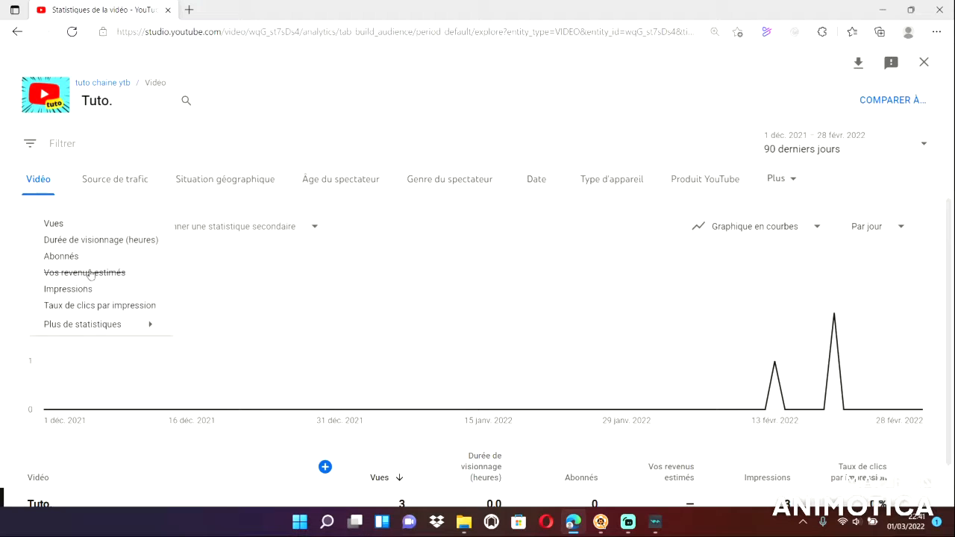
pyautogui.click(124, 188)
# Examine the traffic source and geographic location reports of the video, including their tables.
pyautogui.click(123, 183)
pyautogui.scroll(-1, 222, 422)
pyautogui.moveTo(140, 464)
pyautogui.scroll(2, 140, 464)
pyautogui.click(231, 181)
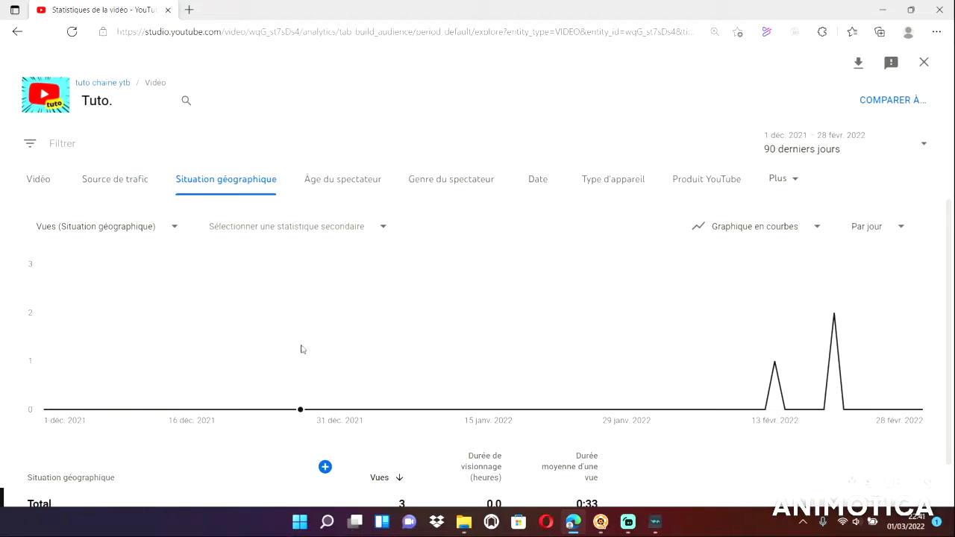
pyautogui.scroll(-1, 303, 369)
pyautogui.scroll(1, 227, 196)
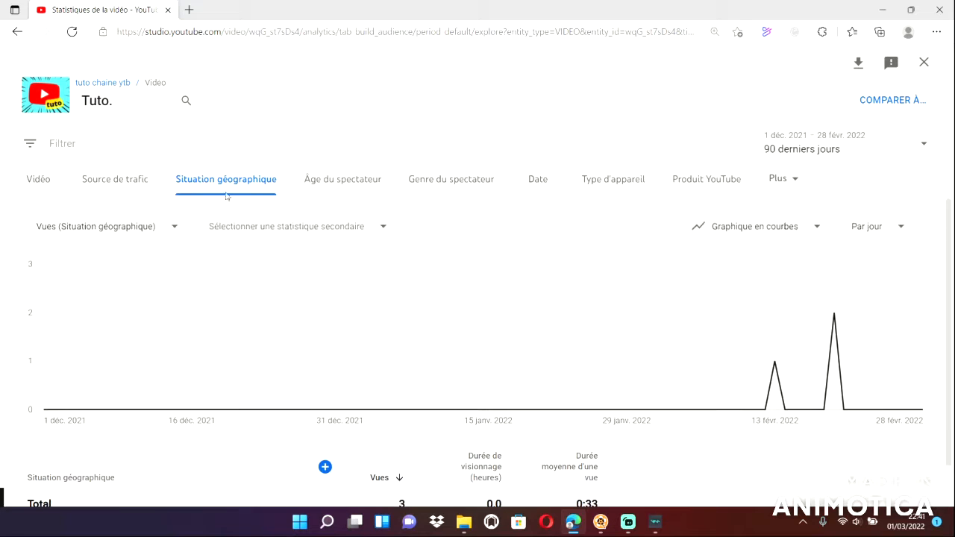
# Examine the viewer age report of the video and go through the viewer gender and date reports.
pyautogui.click(365, 183)
pyautogui.scroll(-4, 168, 432)
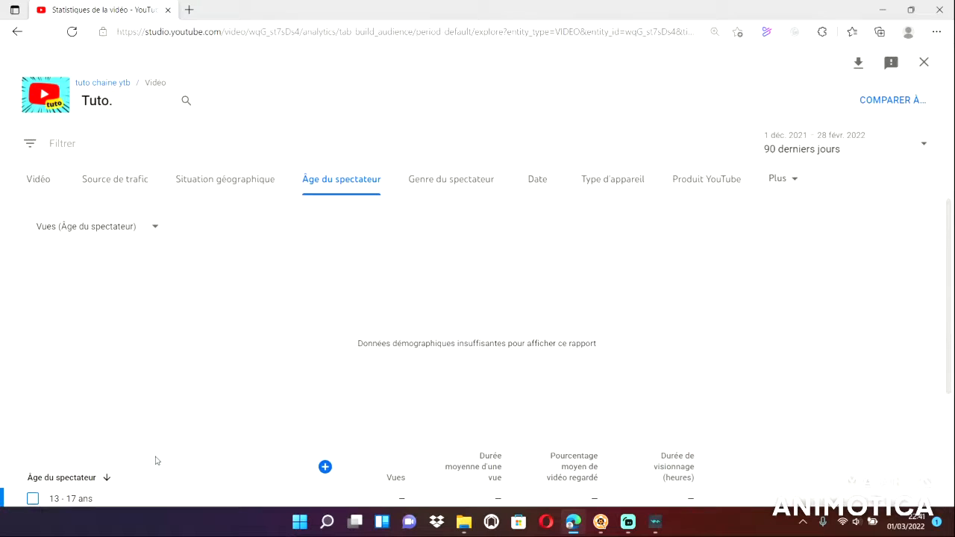
pyautogui.click(479, 188)
pyautogui.click(535, 190)
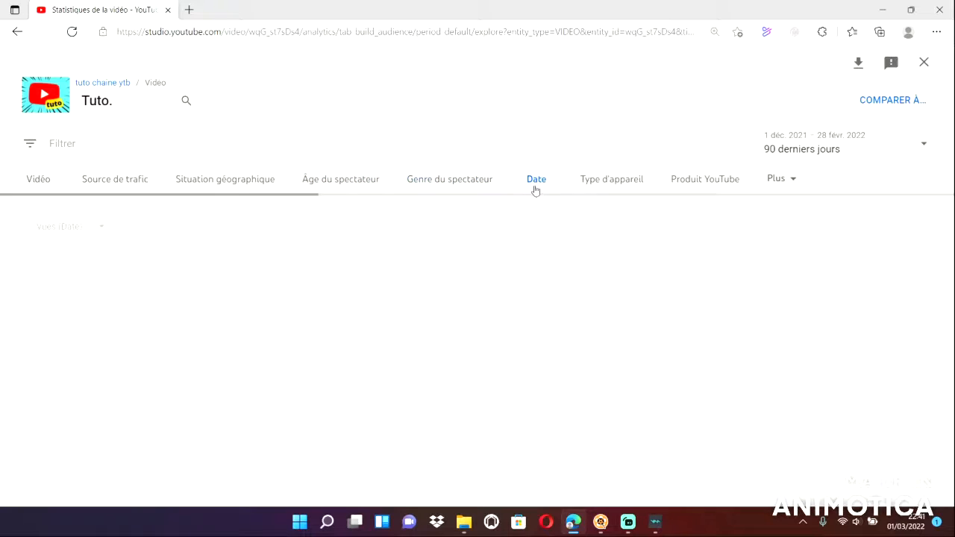
# Examine the device type report (Type d'appareil) of the video, including its table.
pyautogui.click(630, 178)
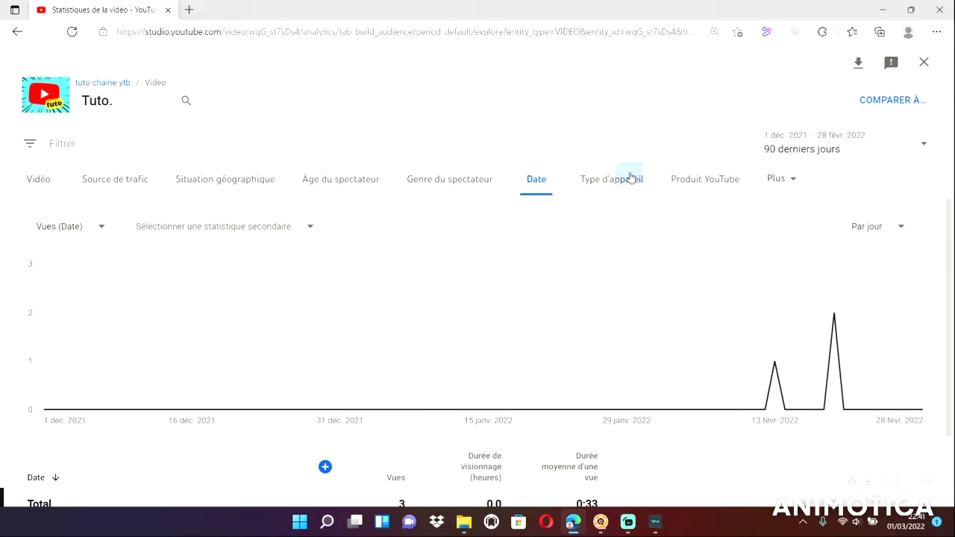
pyautogui.scroll(-1, 90, 403)
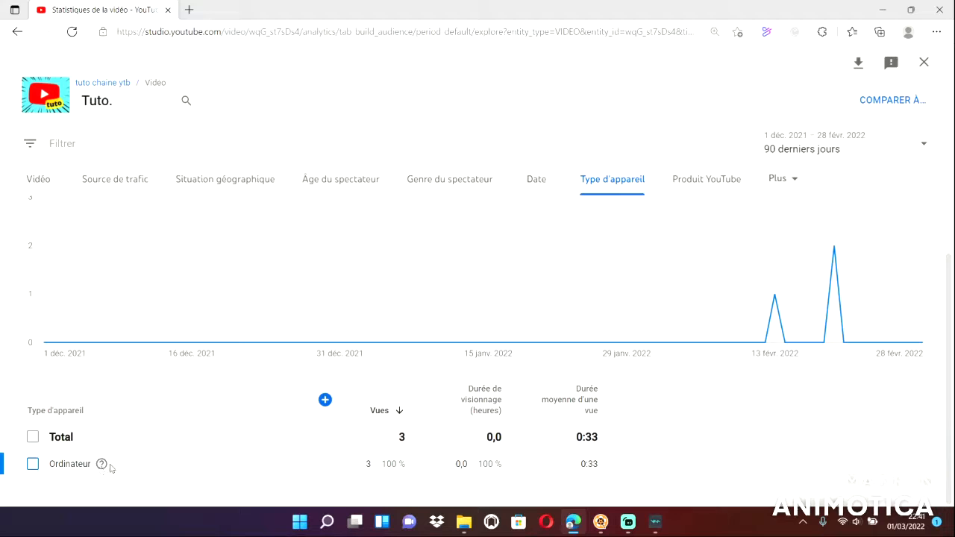
pyautogui.scroll(1, 187, 462)
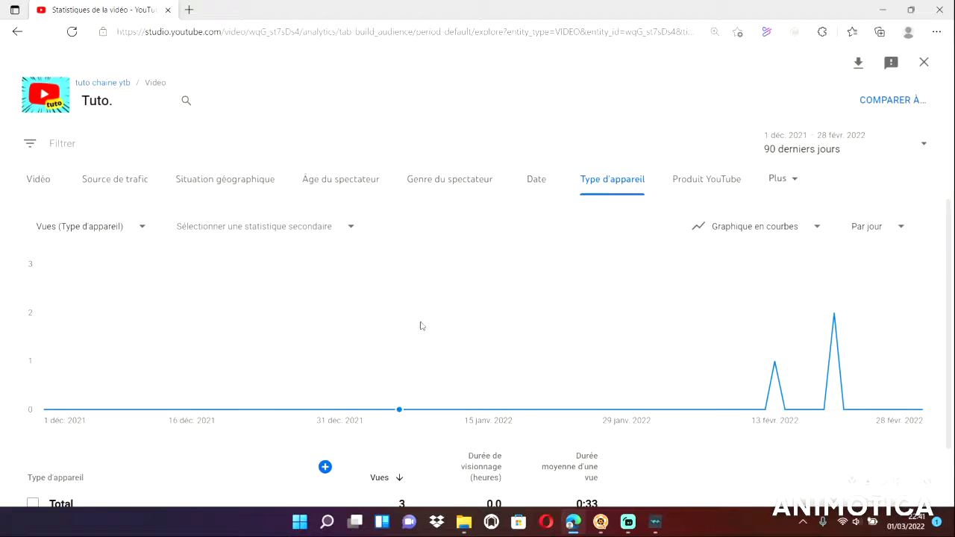
# Examine the YouTube product report (Produit YouTube) with its table and review the additional report types available, keeping the current report.
pyautogui.click(740, 182)
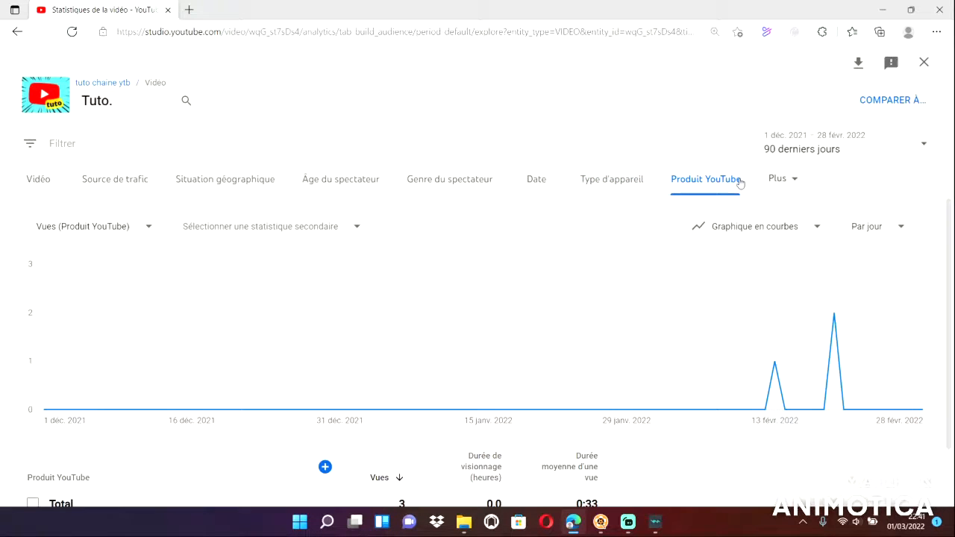
pyautogui.scroll(-1, 354, 366)
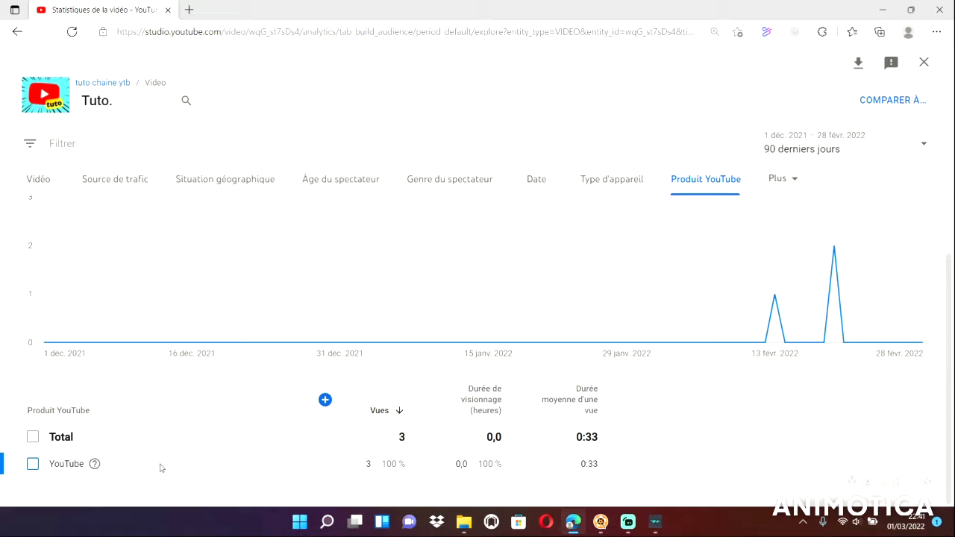
pyautogui.scroll(1, 159, 468)
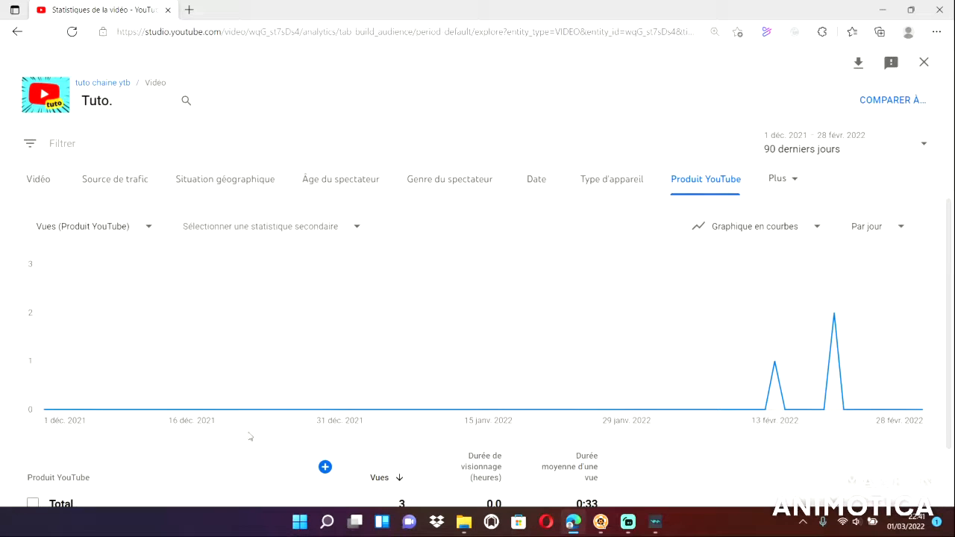
pyautogui.click(796, 178)
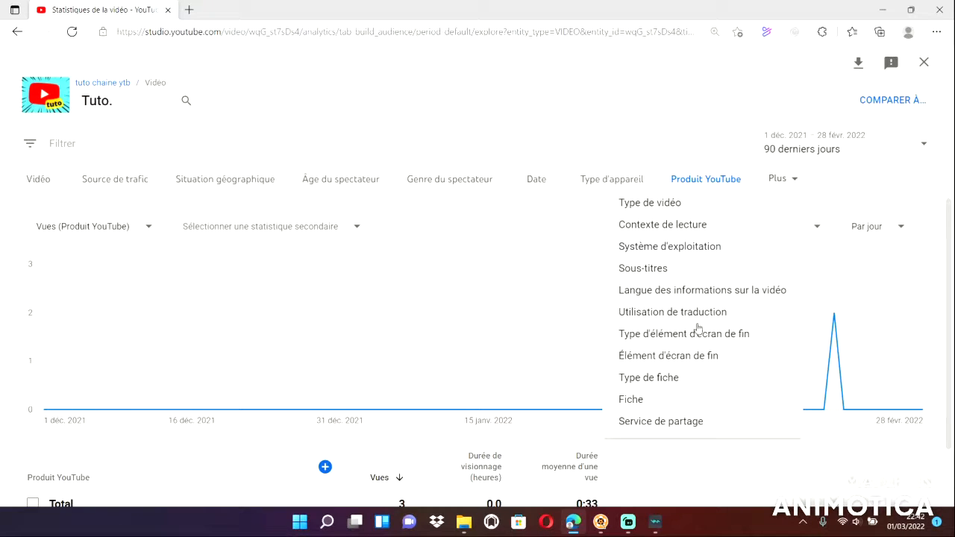
pyautogui.click(855, 178)
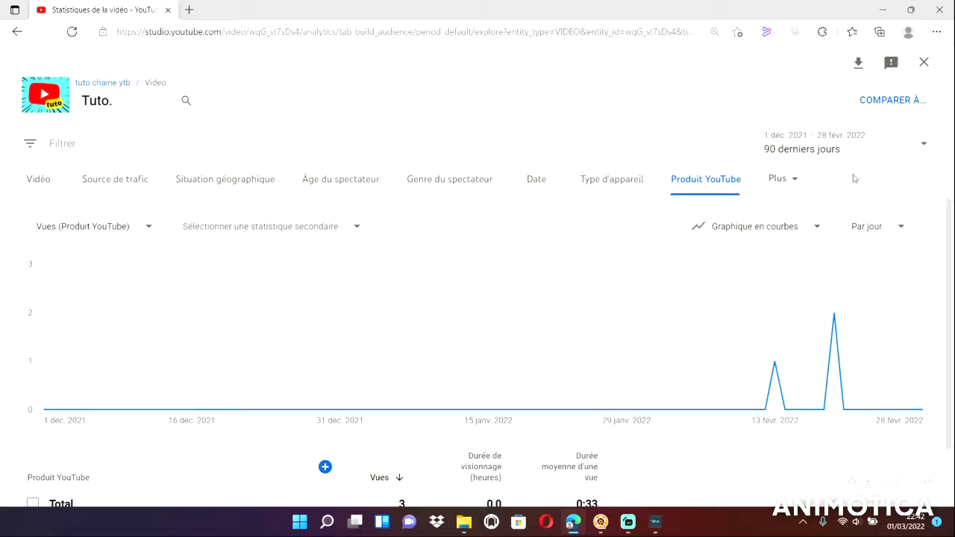
# Leave the advanced statistics and go back to the video's Engagement statistics page.
pyautogui.click(12, 35)
pyautogui.click(7, 33)
pyautogui.click(7, 33)
pyautogui.click(8, 32)
pyautogui.click(9, 34)
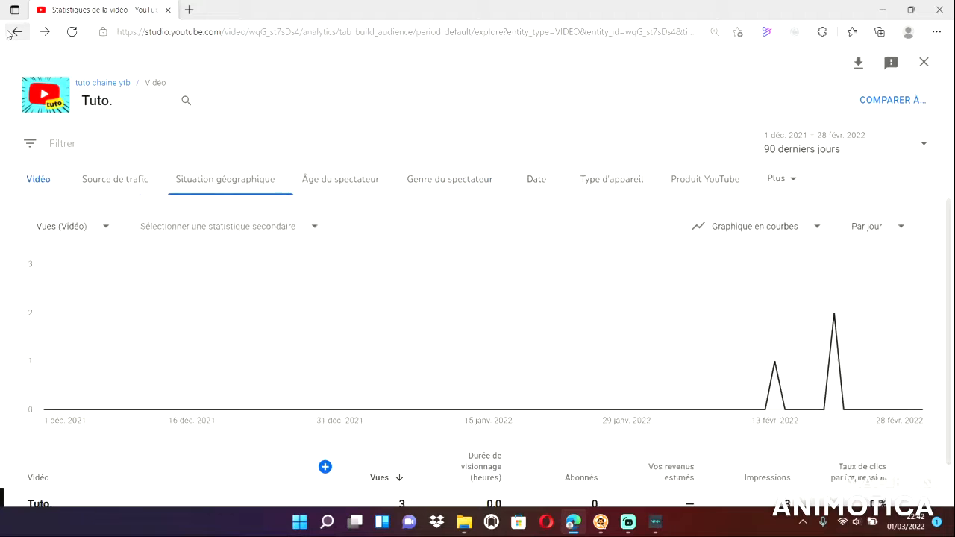
pyautogui.click(7, 33)
pyautogui.click(7, 33)
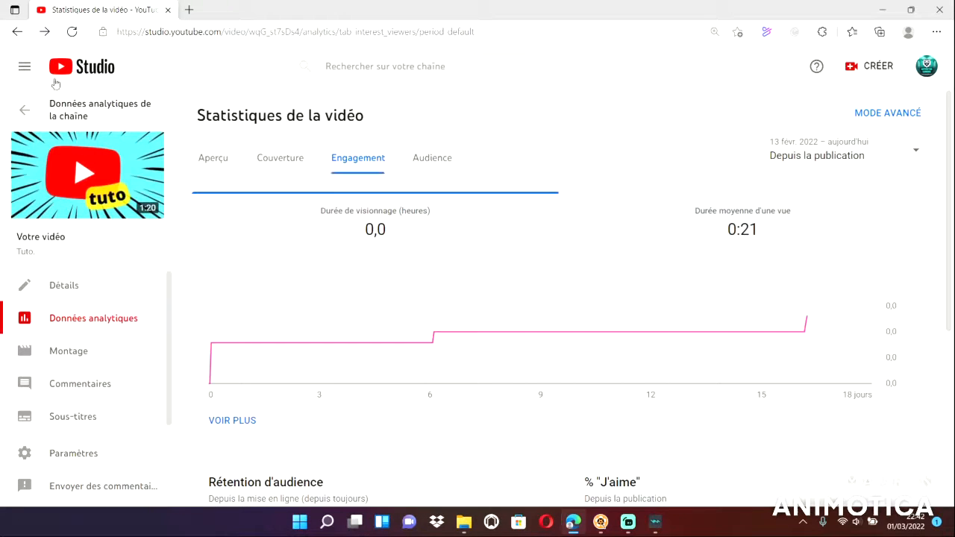